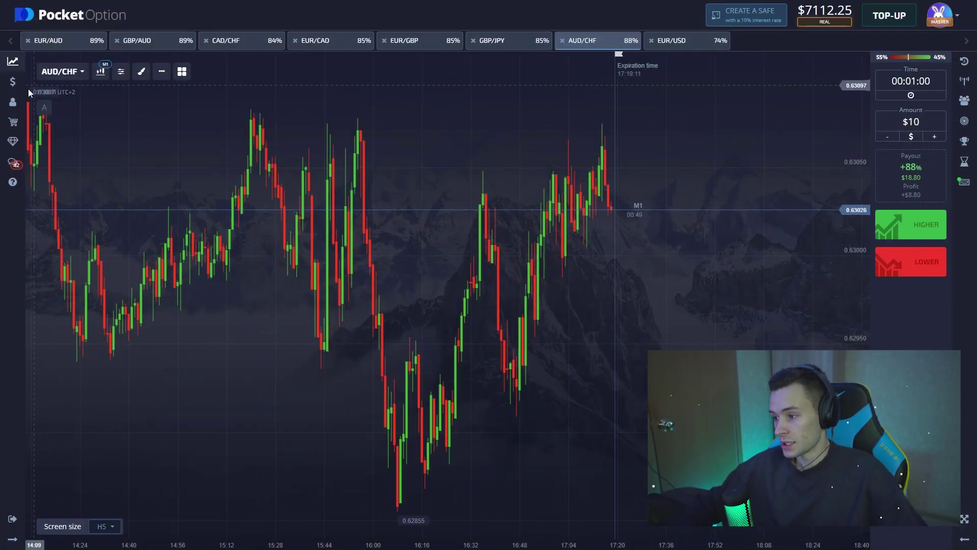
Open the withdrawal form and choose Tether (USDT) as the payment method
click(13, 81)
click(488, 247)
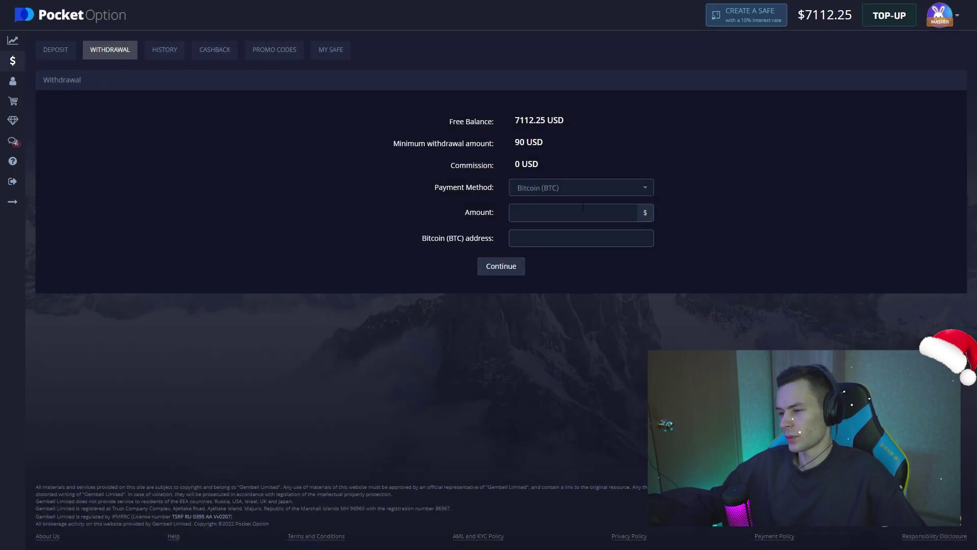
click(575, 189)
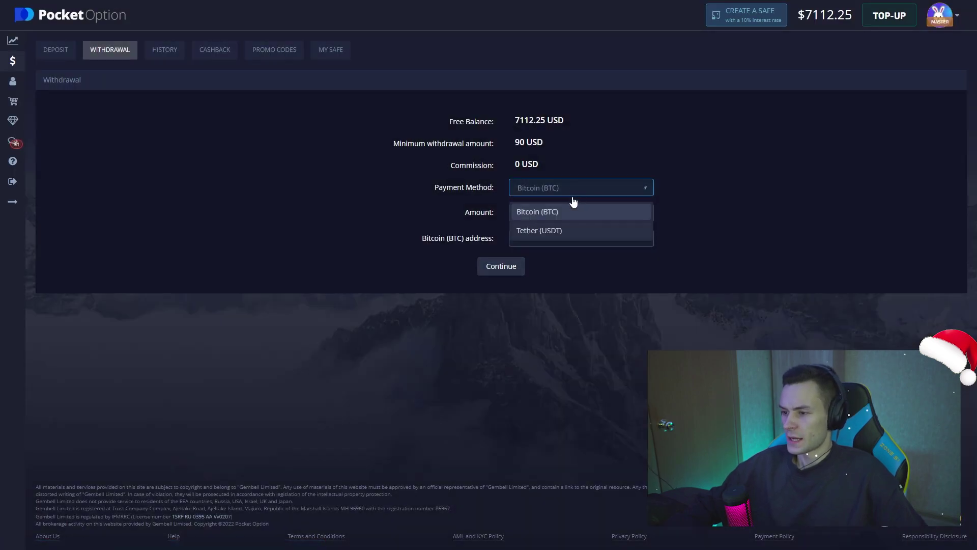
click(556, 231)
Request a withdrawal of $7000 to the previously used Tether (USDT) address and submit it
click(530, 214)
text(7)
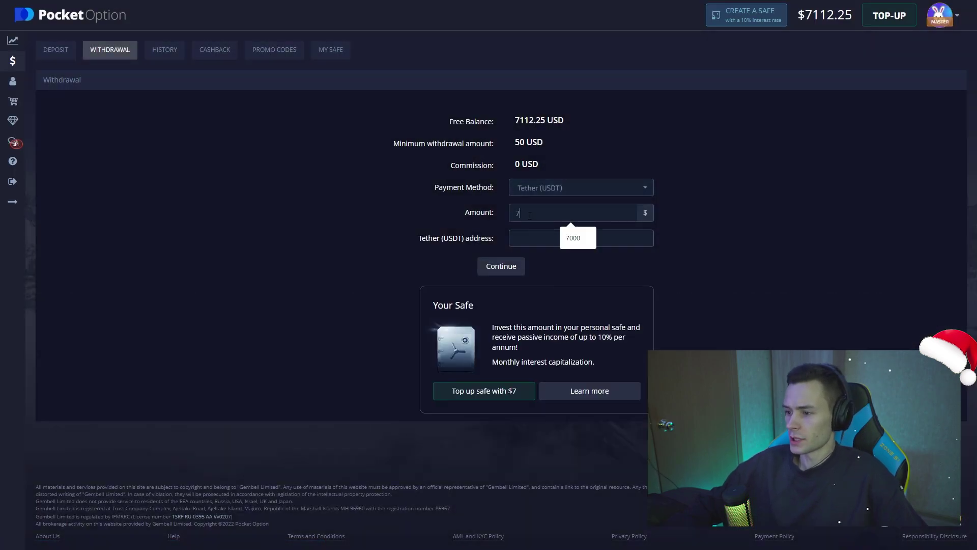
text(000)
click(540, 239)
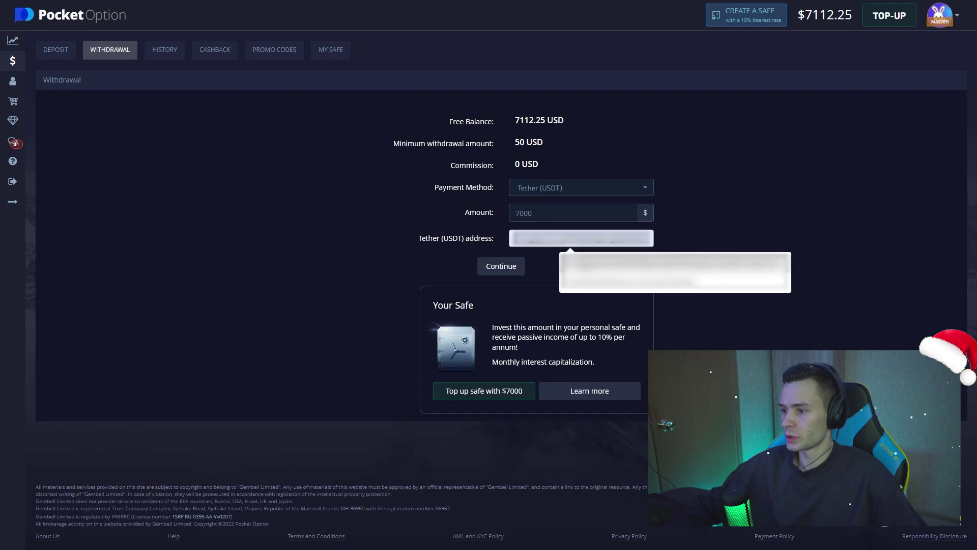
click(549, 256)
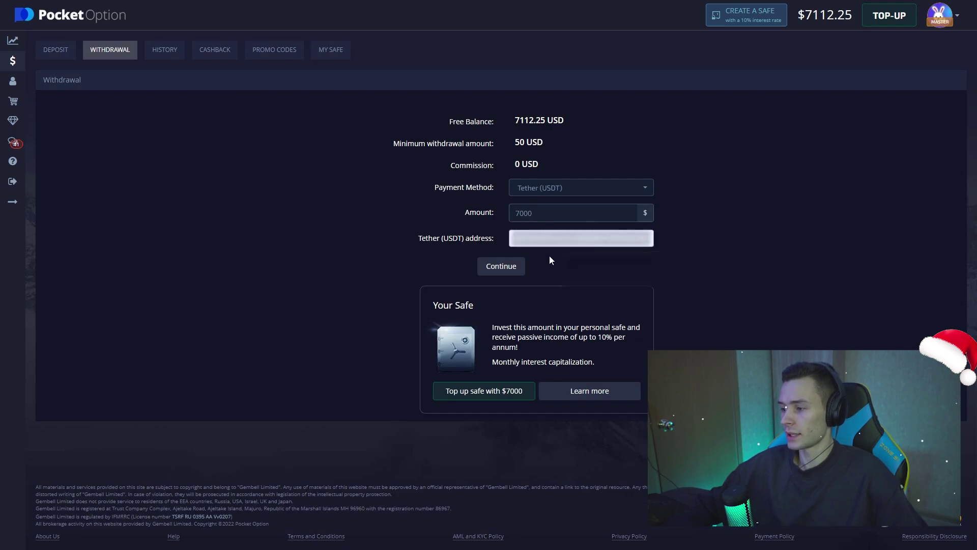
click(504, 265)
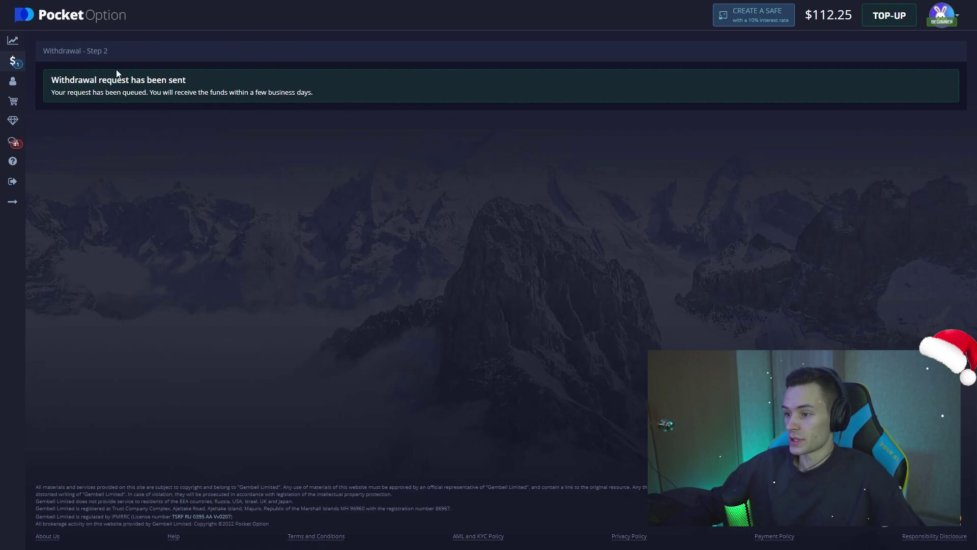
Return to the trading chart and check the list of opened trades
click(78, 21)
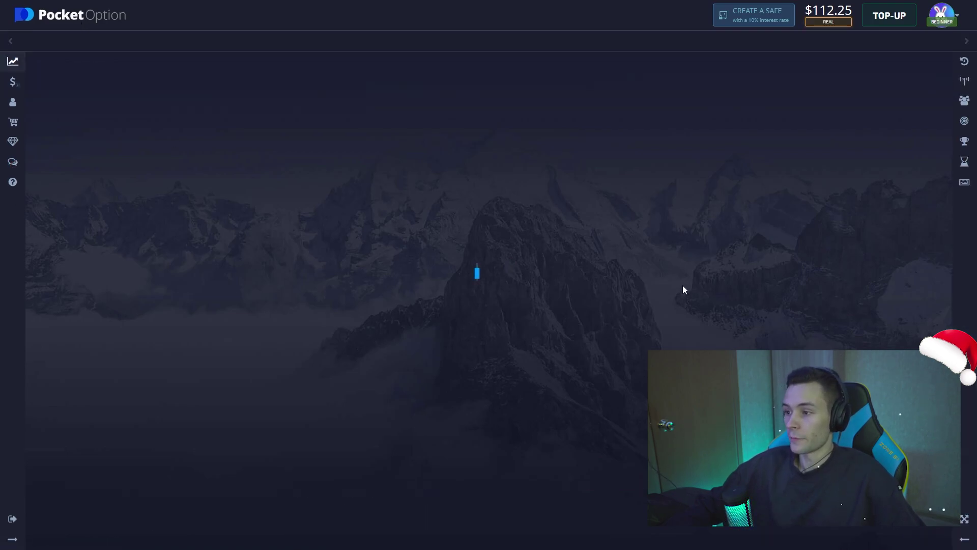
click(964, 64)
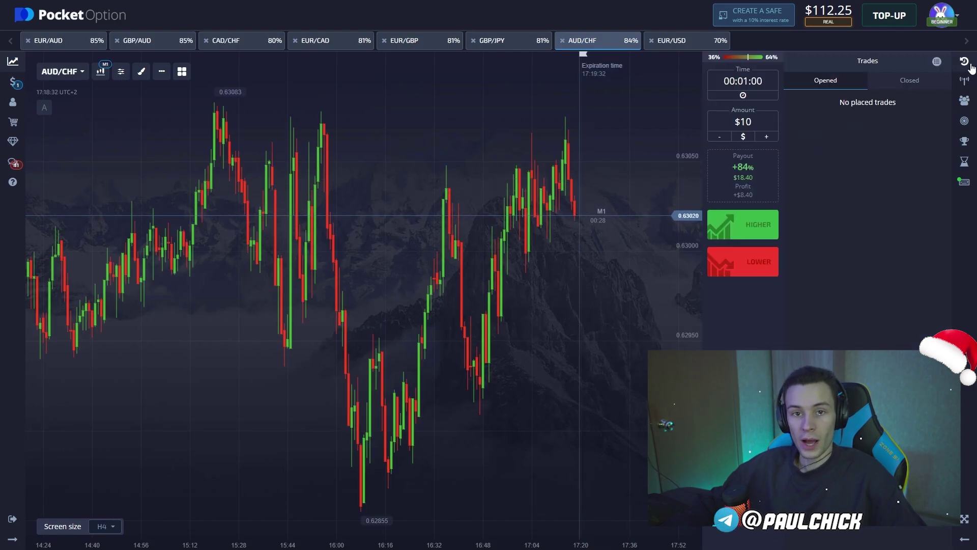
click(971, 65)
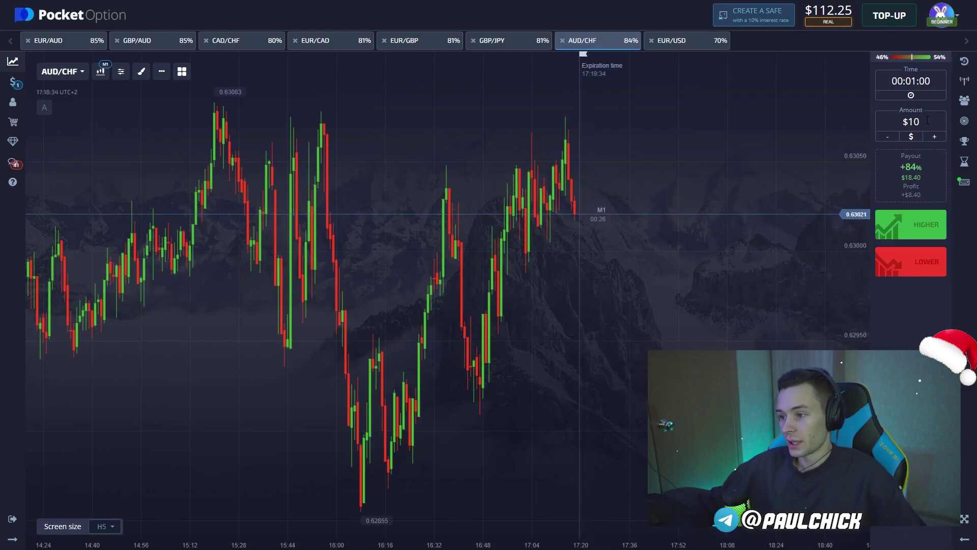
Set the trade amount to $112
drag(925, 120, 908, 121)
text(112)
click(691, 320)
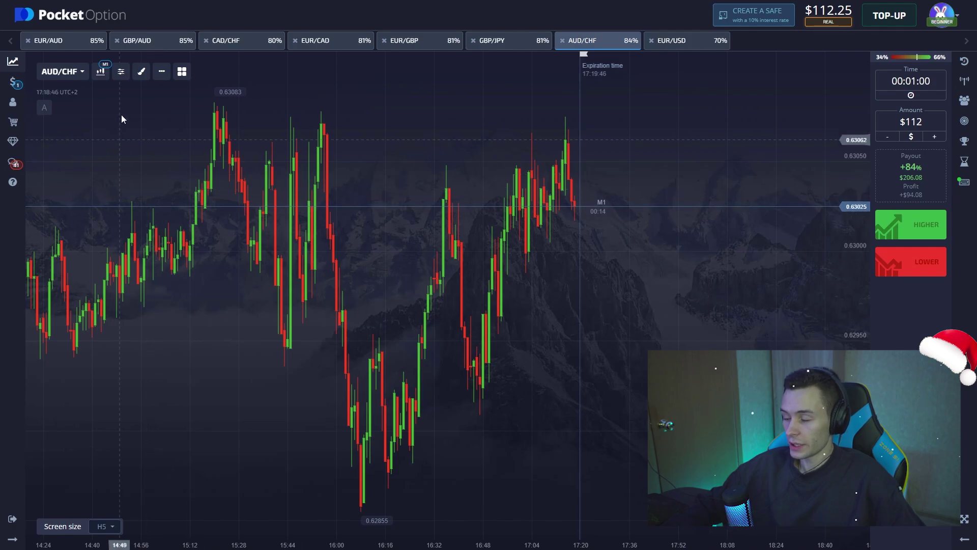
Add the Bollinger Bands and Stochastic Oscillator indicators to the AUD/CHF chart
click(120, 71)
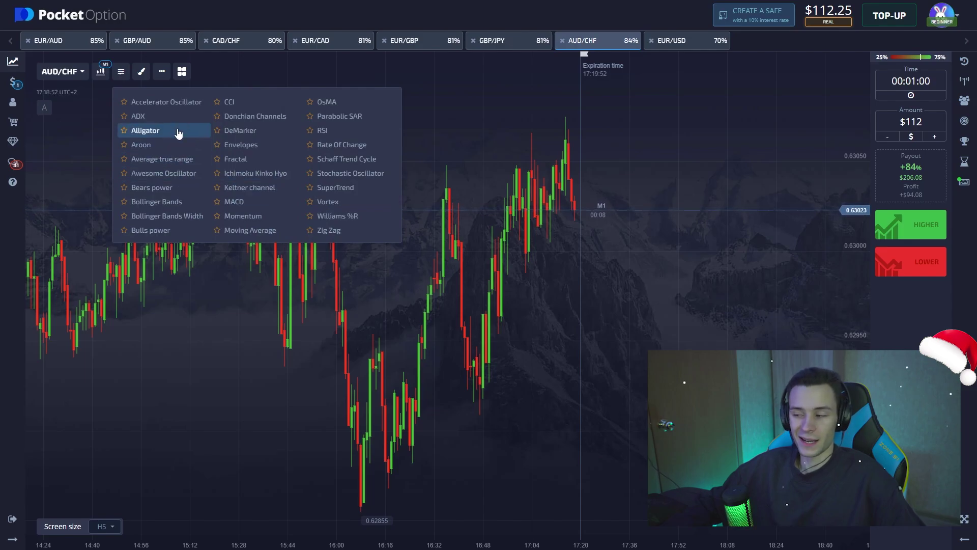
click(178, 202)
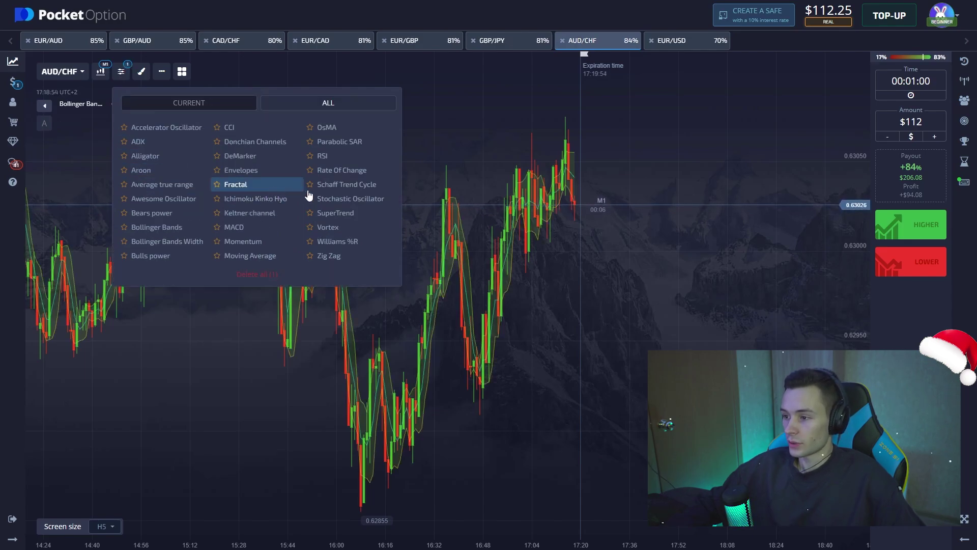
click(356, 198)
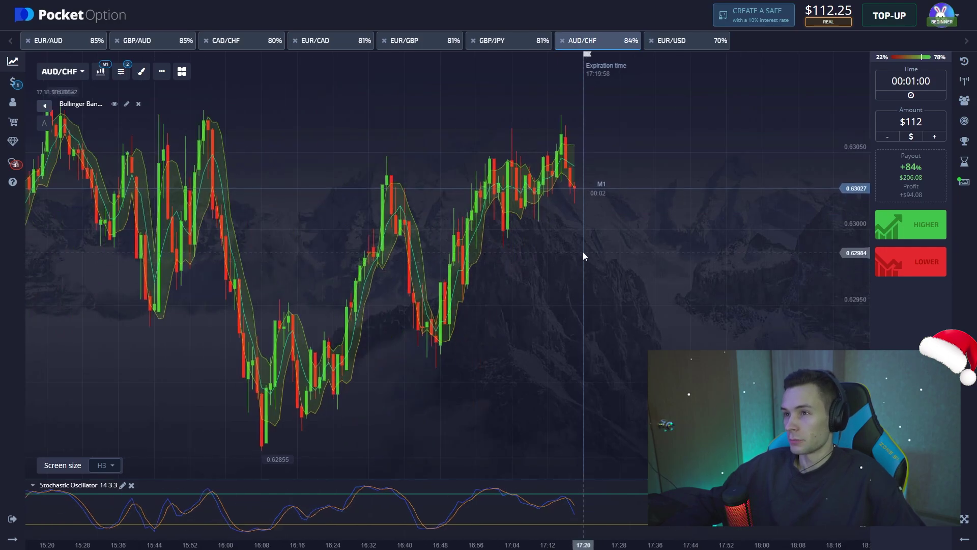
Set the Bollinger Bands to period 13 and deviation 2 and save the settings
click(127, 104)
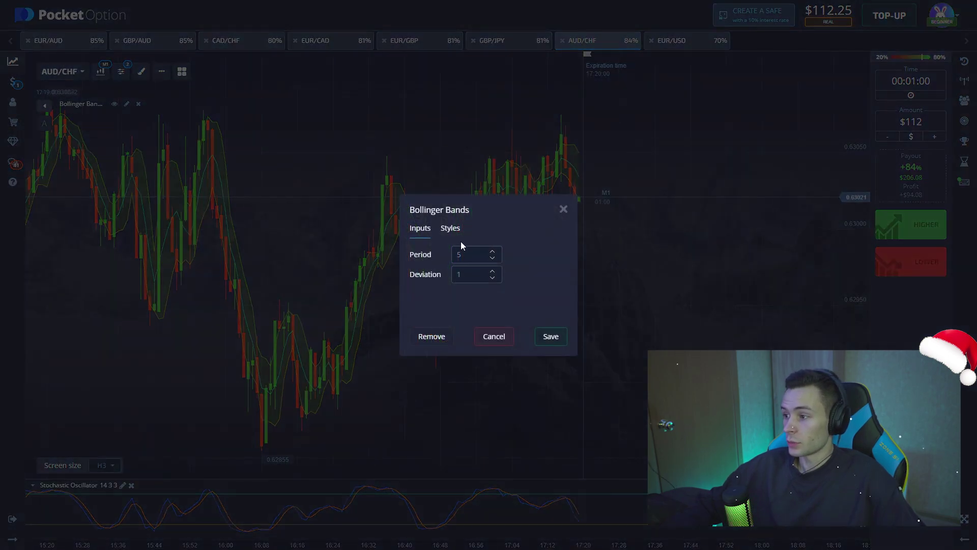
click(472, 277)
key(BackSpace)
text(2)
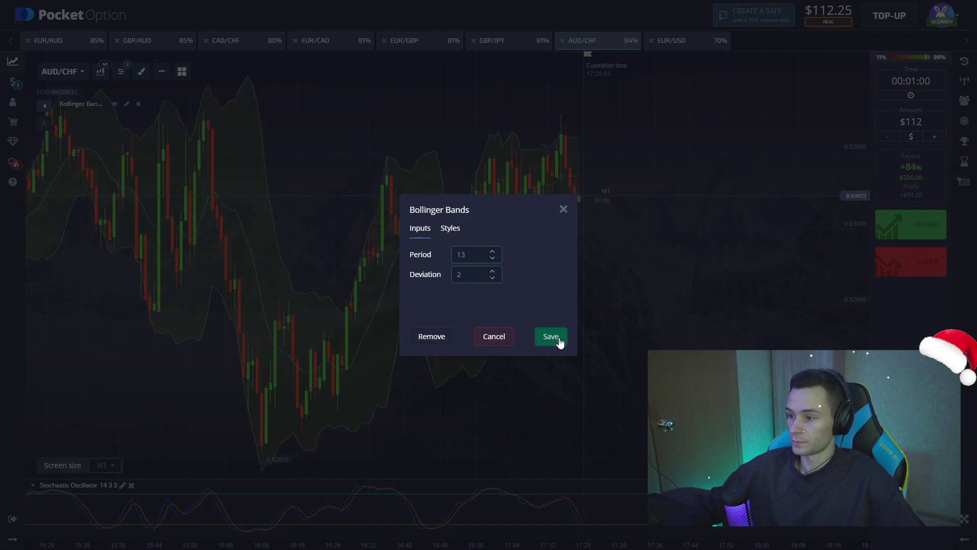
click(551, 337)
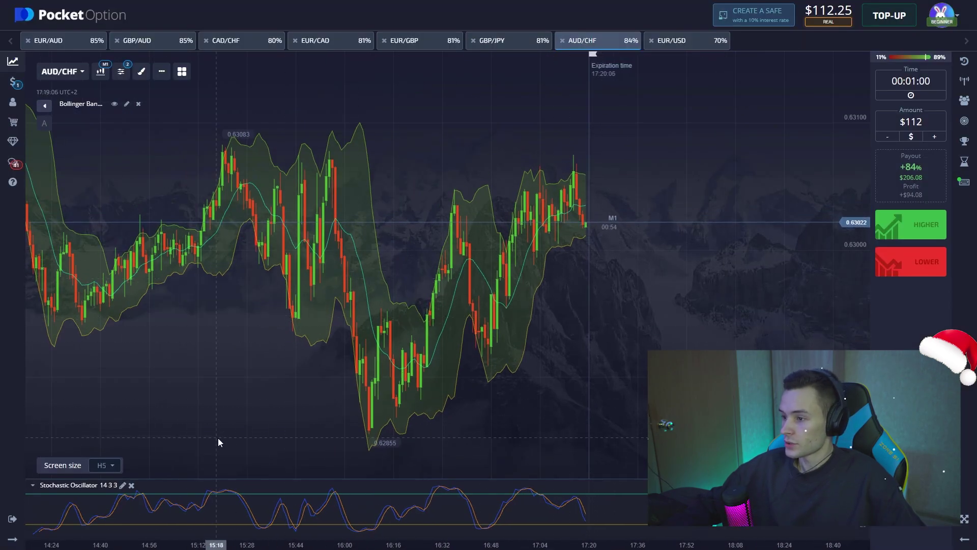
Set the Stochastic Oscillator's %K period to 20 and save the settings
click(123, 485)
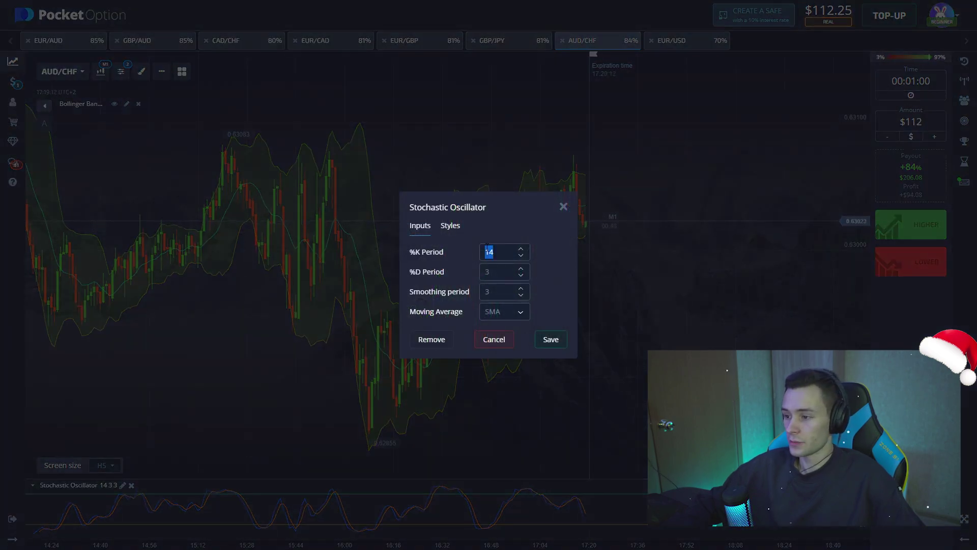
text(20)
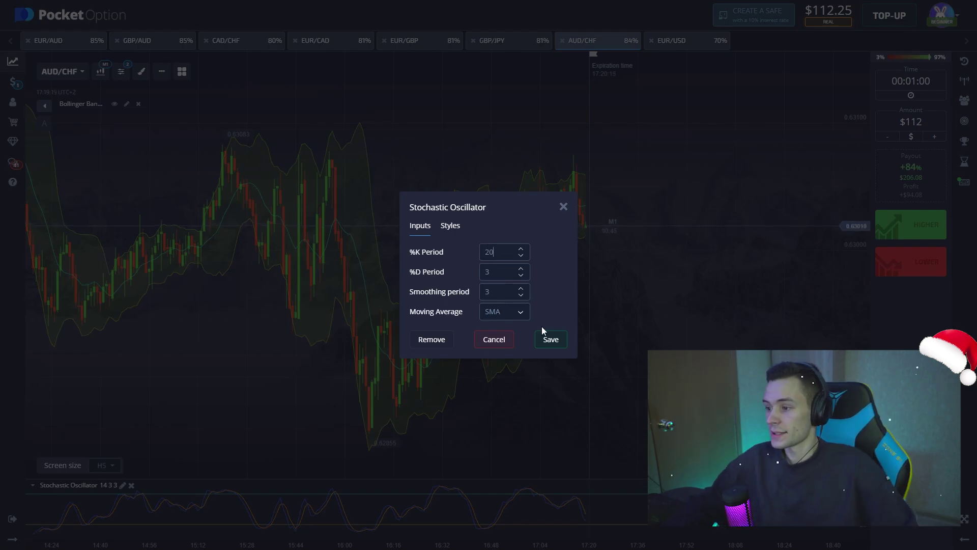
click(551, 340)
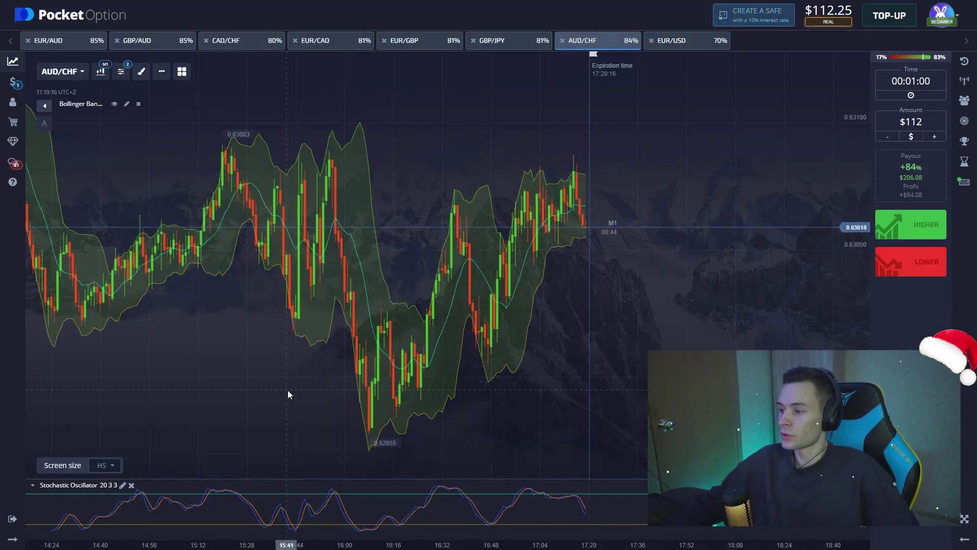
Set the Stochastic Oscillator's upper level line to 70, raise its lower level line, and save the styles
click(122, 485)
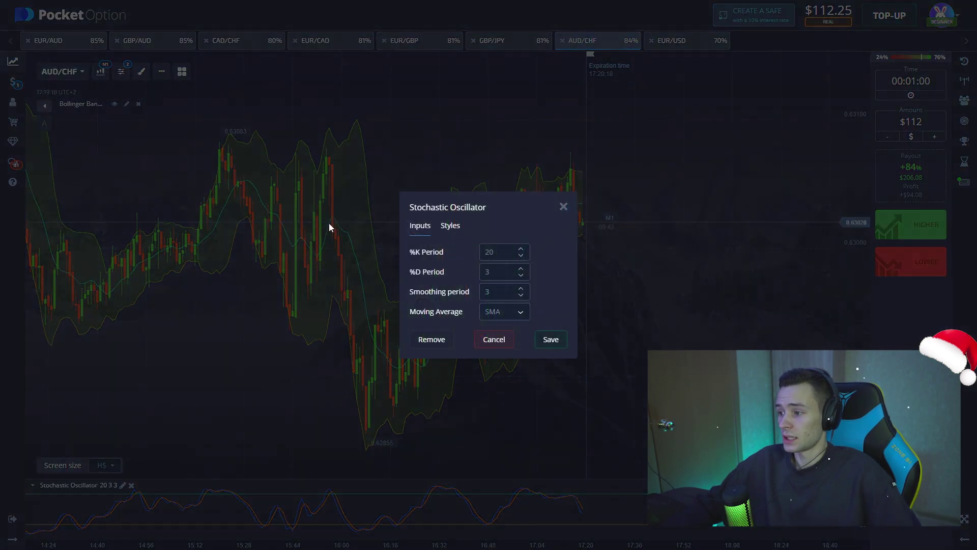
click(450, 227)
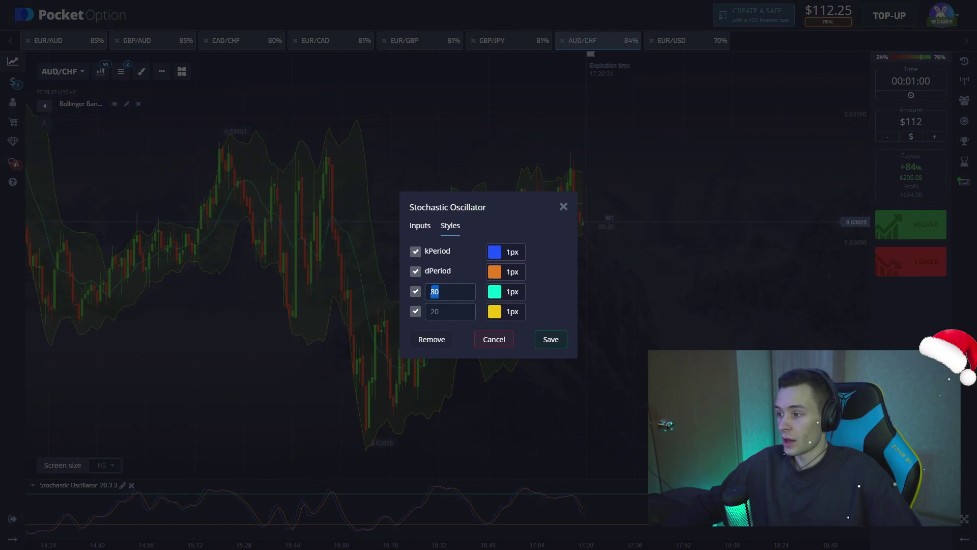
key(Tab)
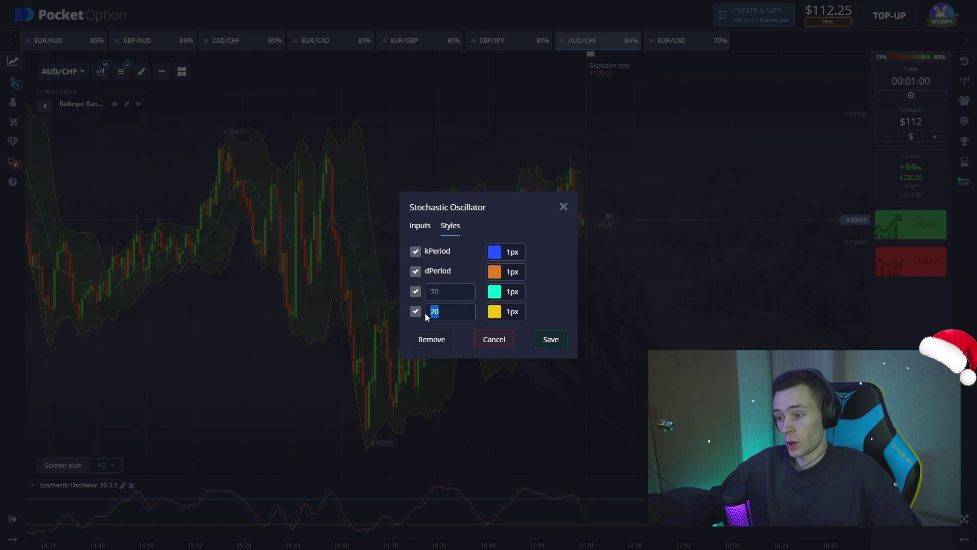
click(554, 339)
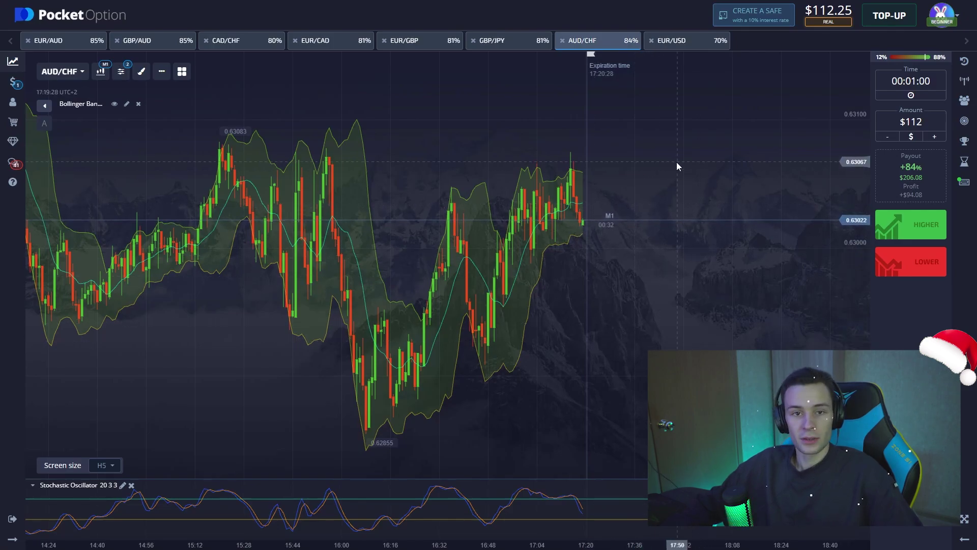
Look through the EUR/USD, EUR/CAD and CAD/CHF charts and place a one-minute $112 Higher trade on GBP/AUD
click(685, 47)
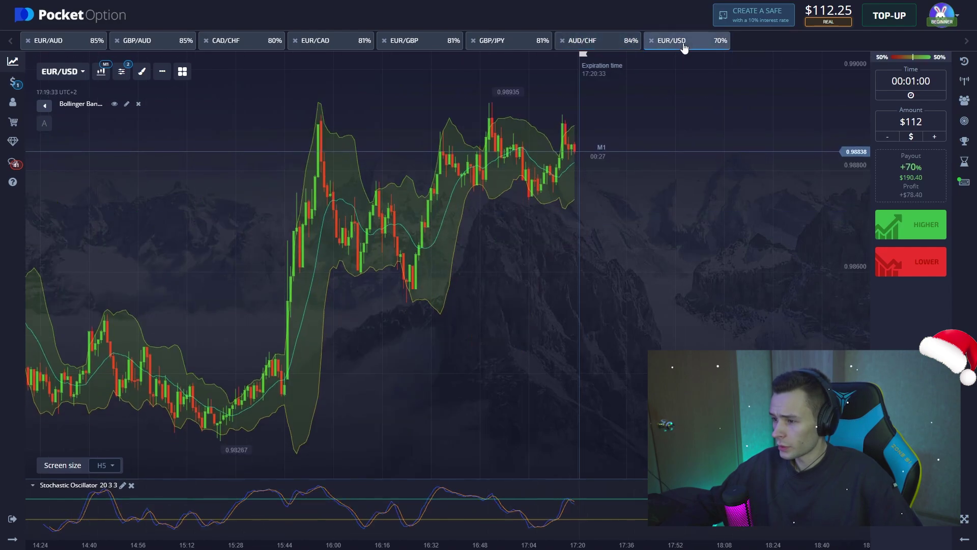
click(322, 43)
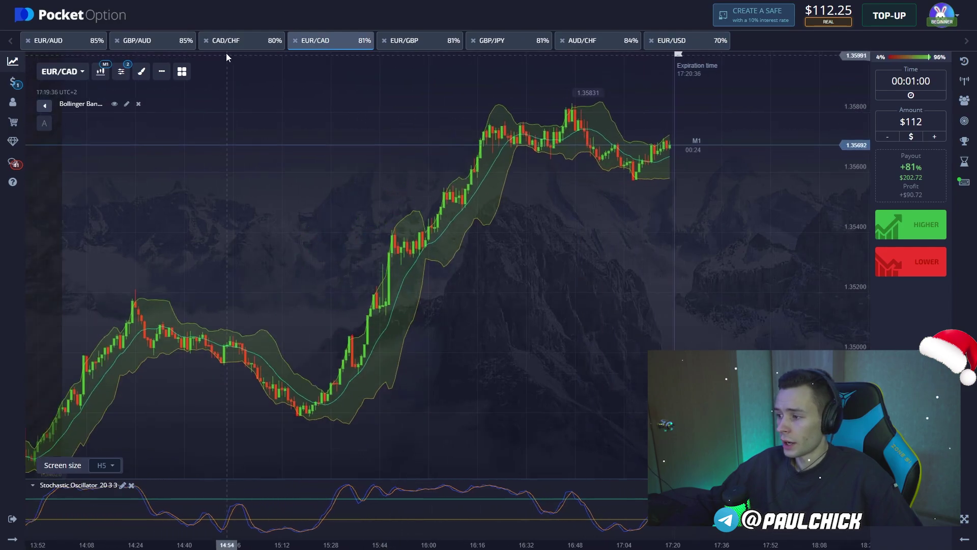
click(238, 47)
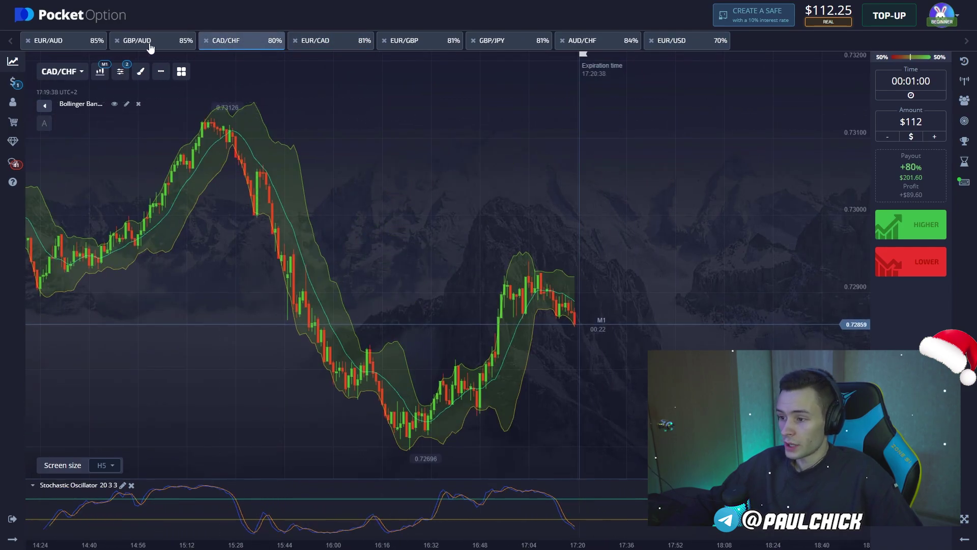
click(149, 43)
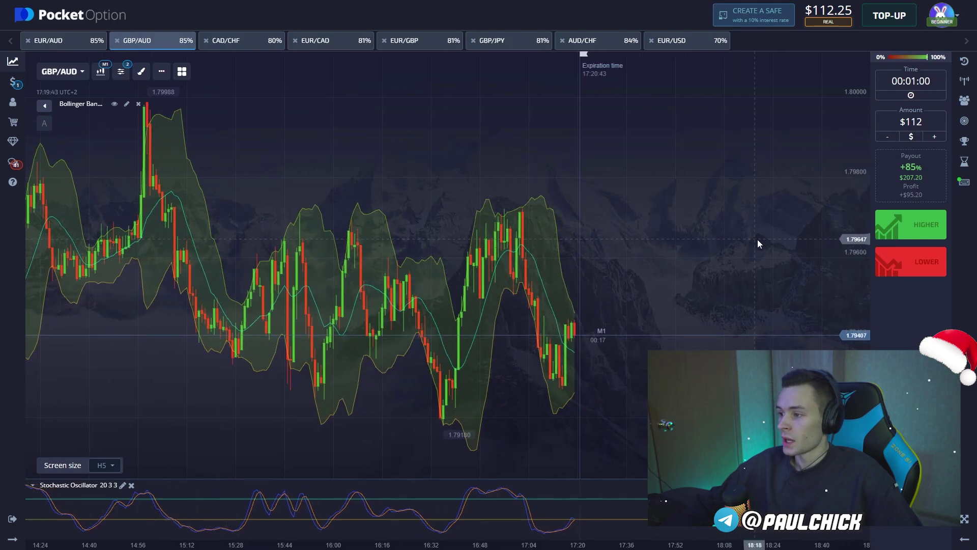
click(876, 225)
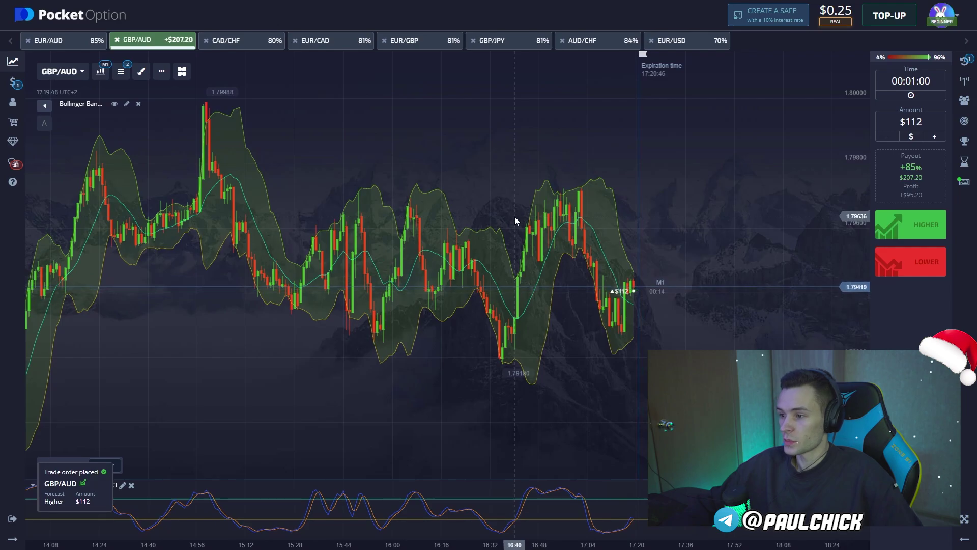
Capture the whole GBP/AUD chart area in a screenshot and circle the latest crossing of the Stochastic lines
key(Print)
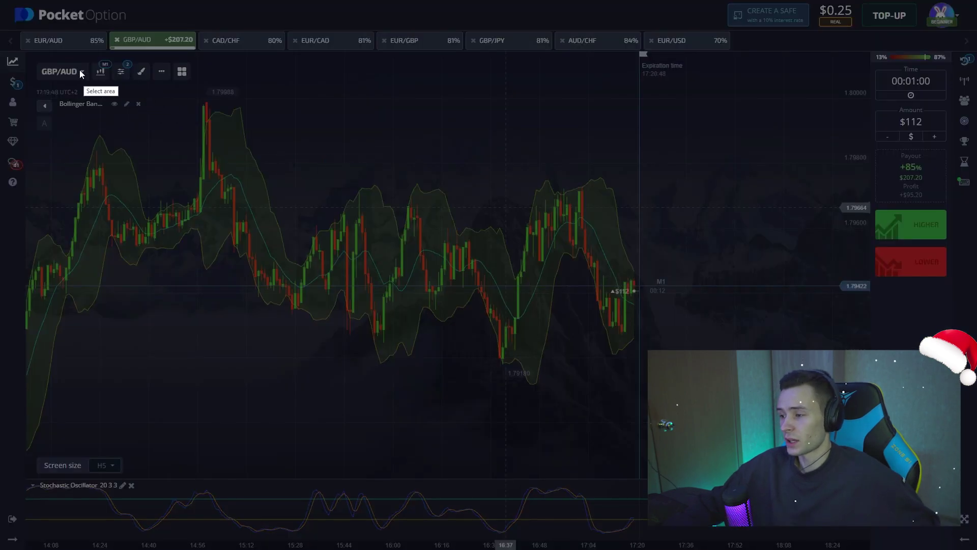
drag(26, 58, 868, 541)
mouse_move(625, 515)
mouse_down()
mouse_move(632, 523)
mouse_move(620, 509)
mouse_move(648, 508)
mouse_up()
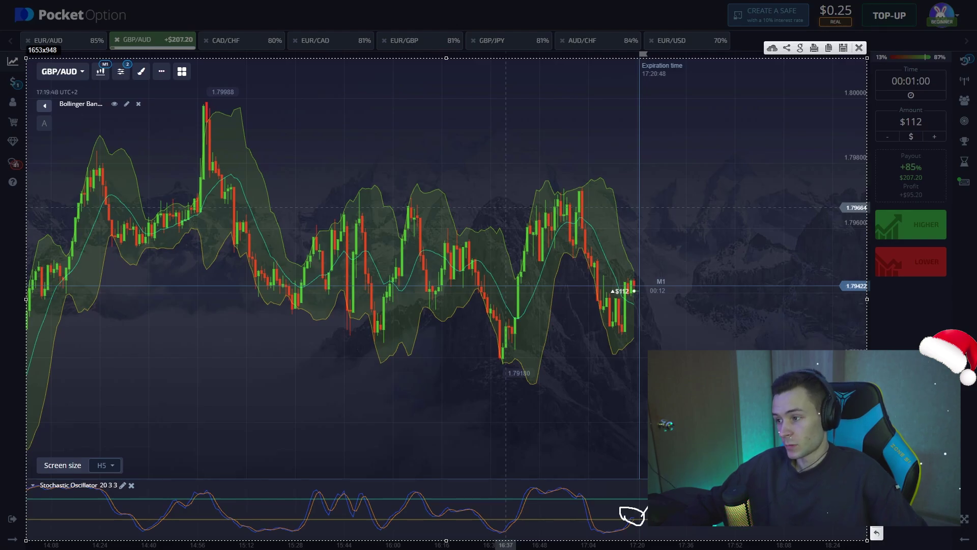
Circle the recent price drop with a downward arrow, and box the support zone below with upward arrows at both rebounds
mouse_move(593, 317)
mouse_down()
mouse_move(612, 308)
mouse_move(591, 317)
mouse_move(597, 309)
mouse_up()
drag(622, 341, 623, 340)
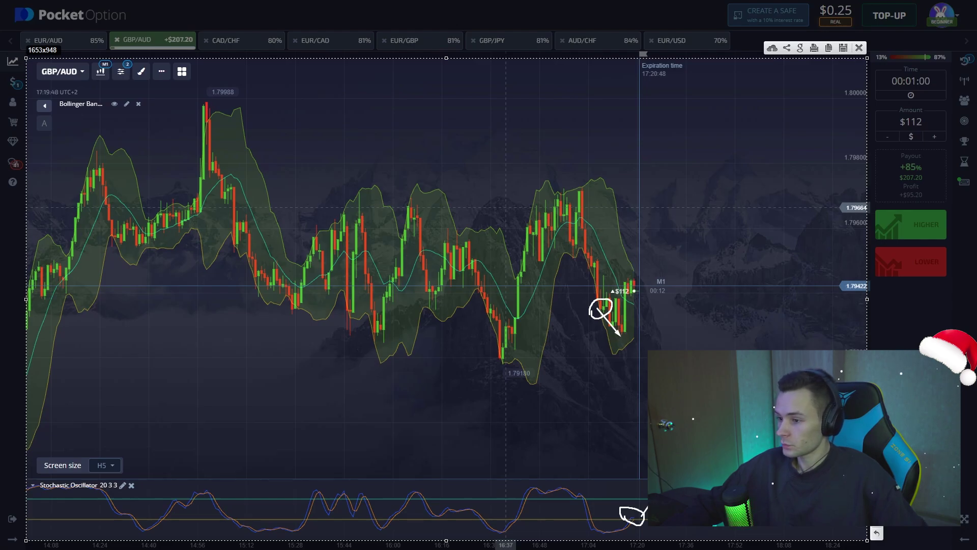
mouse_move(631, 351)
mouse_down()
mouse_move(629, 331)
mouse_move(456, 334)
mouse_up()
drag(520, 334, 526, 324)
drag(625, 335, 632, 316)
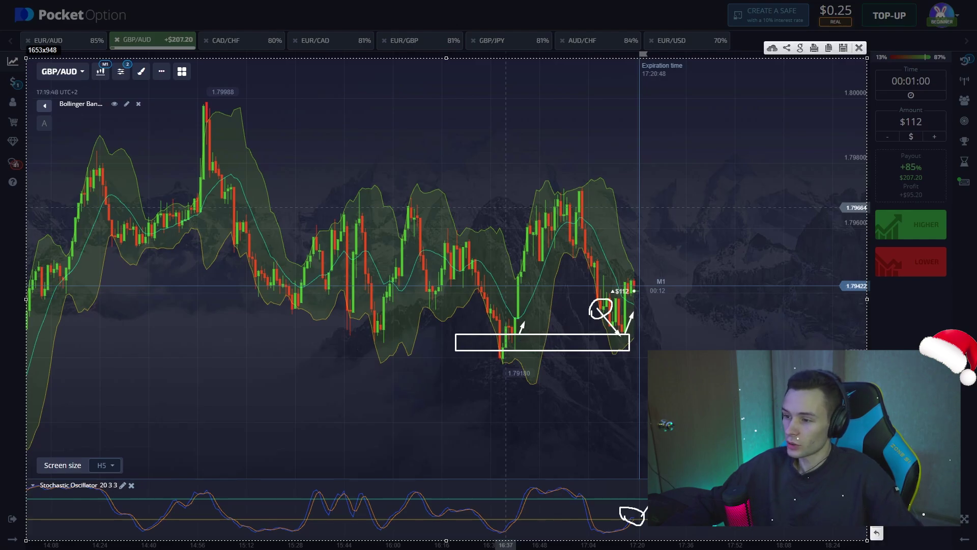
Draw an upward arrow from the current price to show the expected rise, without a circle above the latest candles
drag(610, 269, 620, 276)
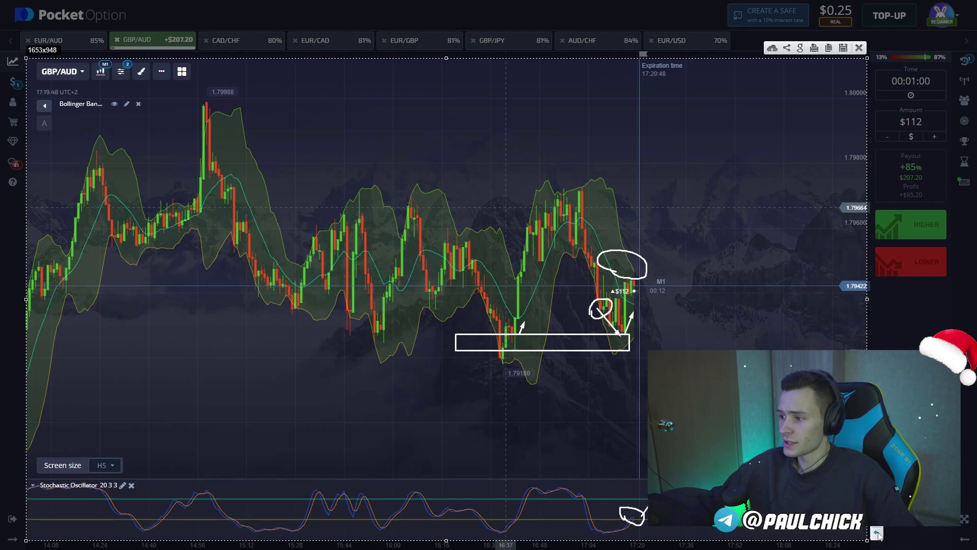
key(ctrl+z)
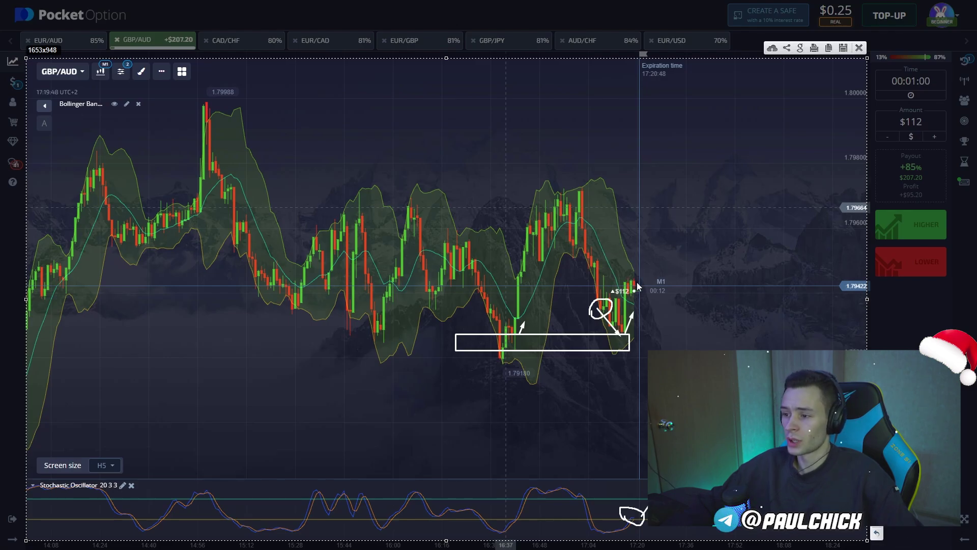
drag(634, 286, 644, 253)
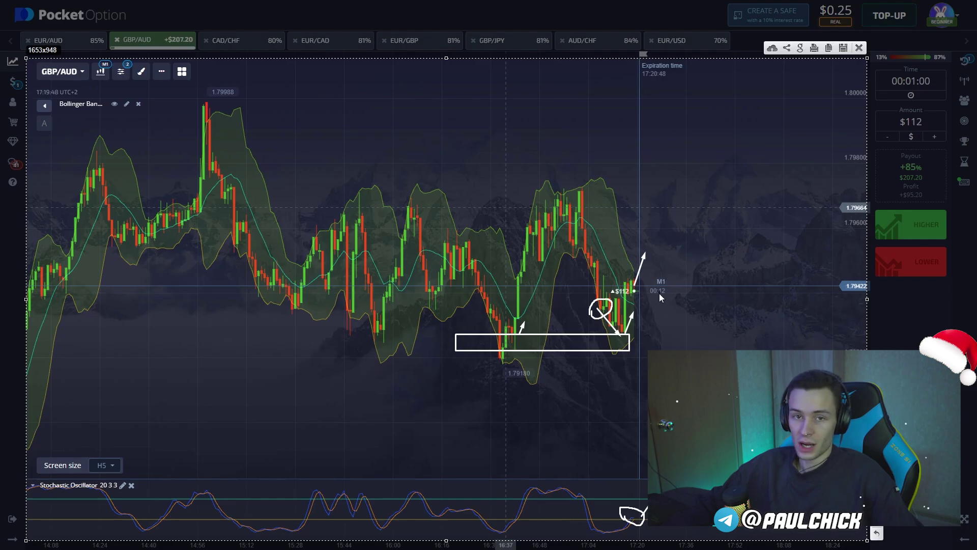
Discard the annotated screenshot and follow the open GBP/AUD trade on the chart and in the trades list until it closes
click(861, 49)
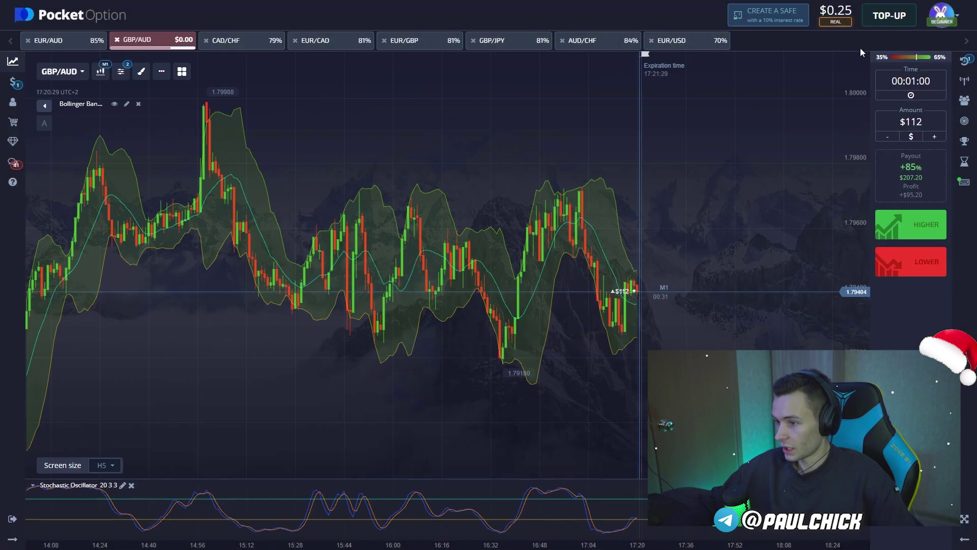
click(964, 61)
scroll(616, 279, up, 3)
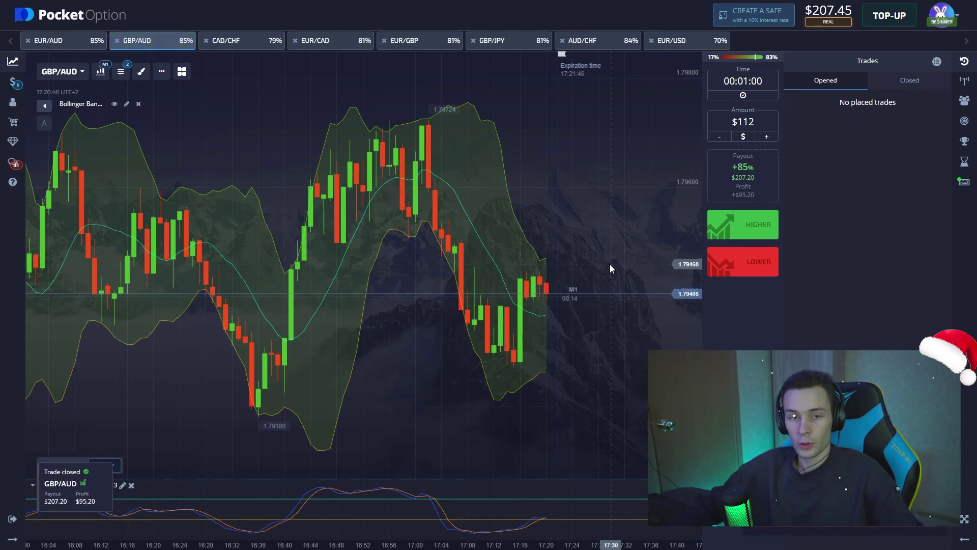
click(964, 61)
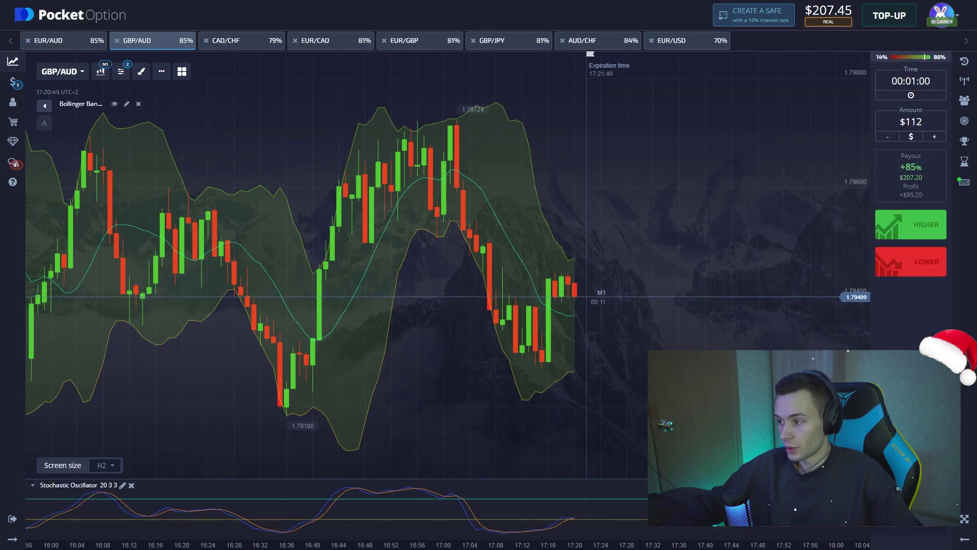
Look through the EUR/USD, GBP/AUD and CAD/CHF charts and place a one-minute $207 Lower trade on EUR/CAD
scroll(731, 343, down, 5)
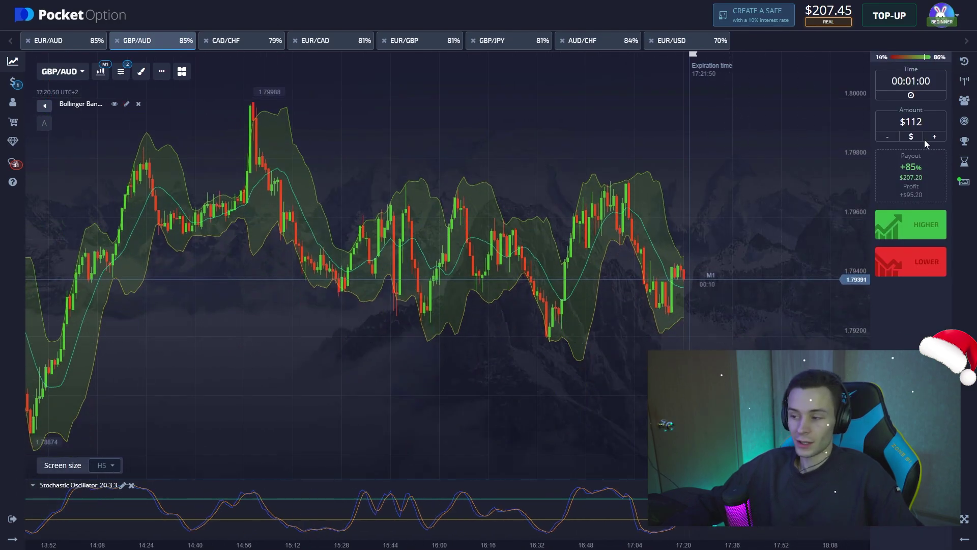
drag(923, 122, 906, 122)
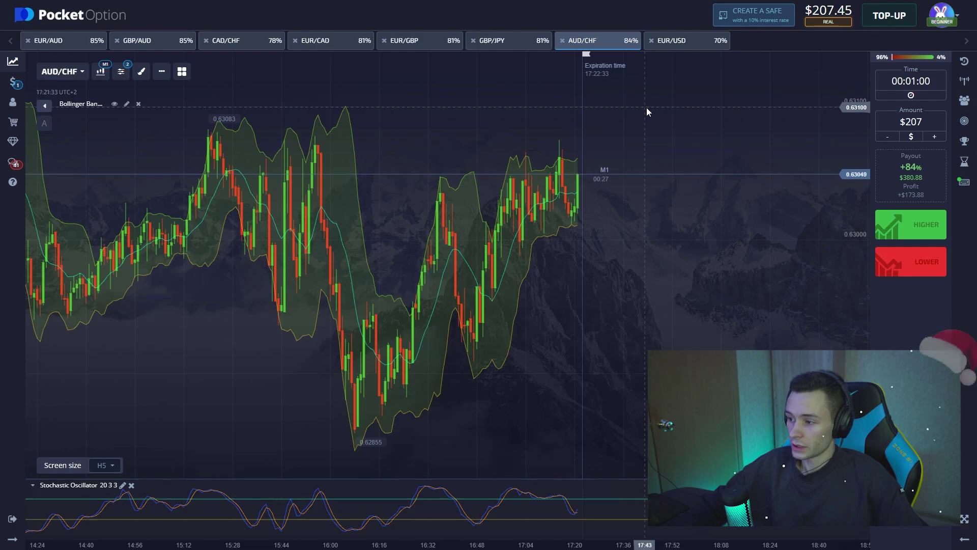
click(684, 46)
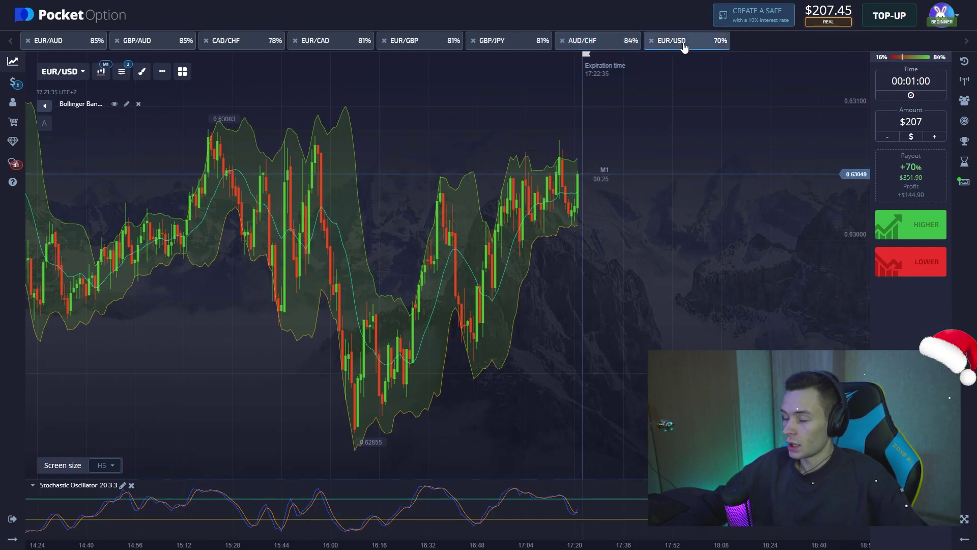
click(330, 48)
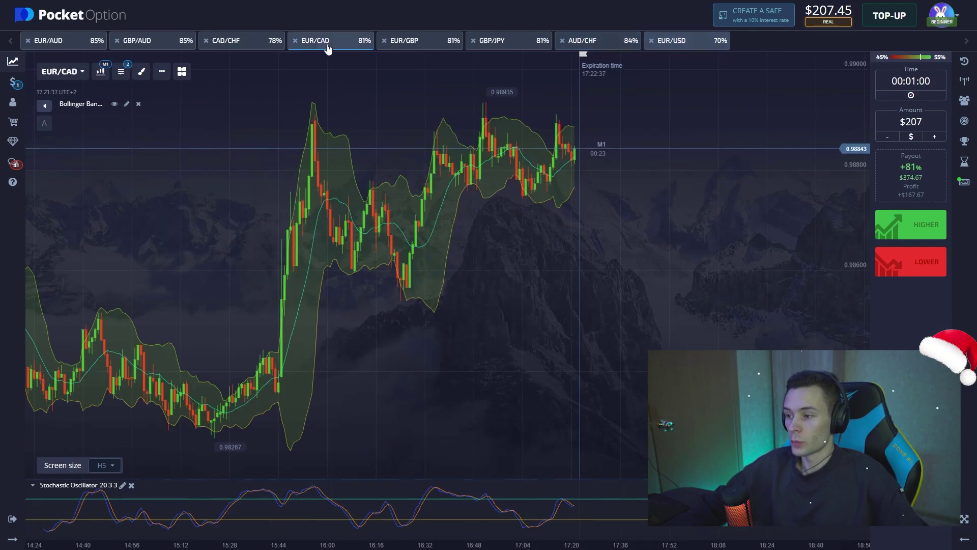
drag(395, 144, 354, 155)
click(157, 48)
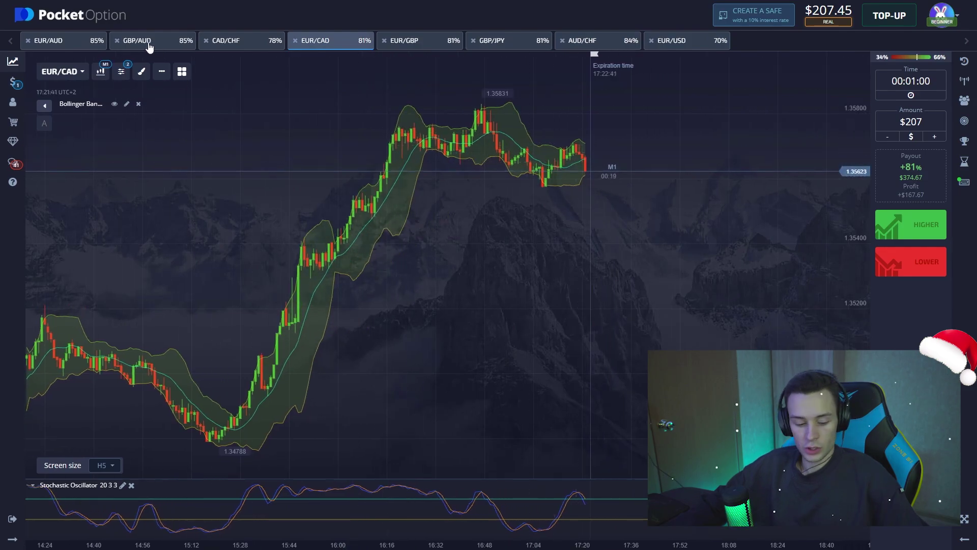
click(238, 46)
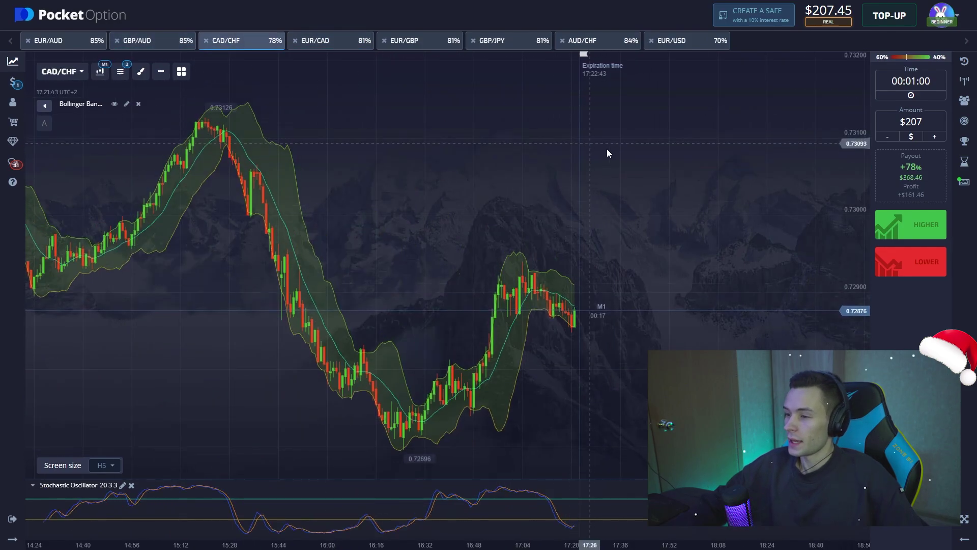
click(325, 43)
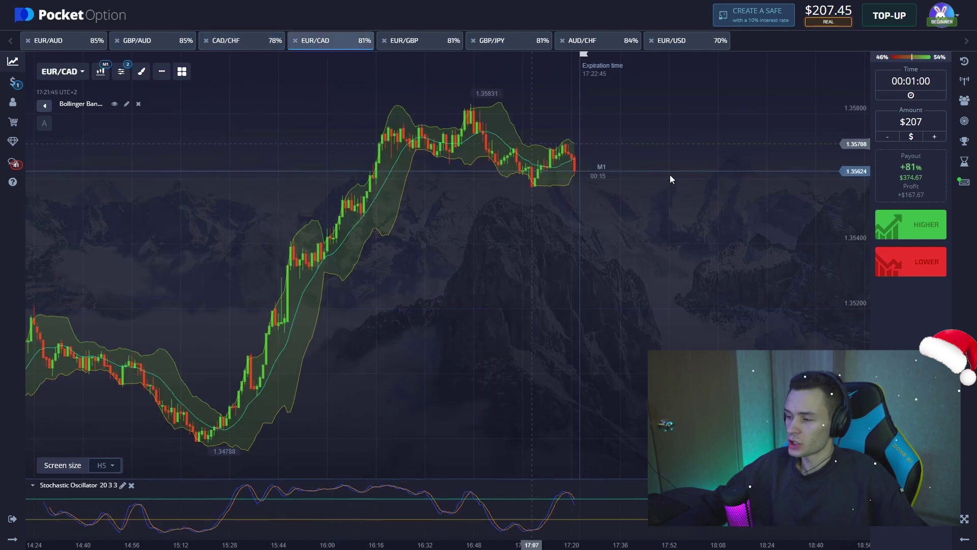
click(891, 263)
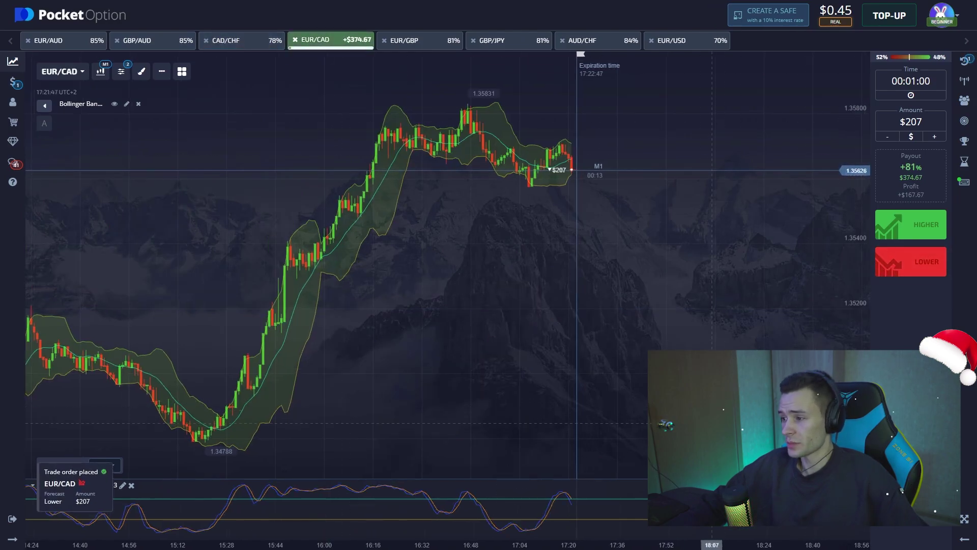
Capture the EUR/CAD chart area and box the 1.35831 high and the support zone below, with a downward arrow from the current price
scroll(612, 375, up, 3)
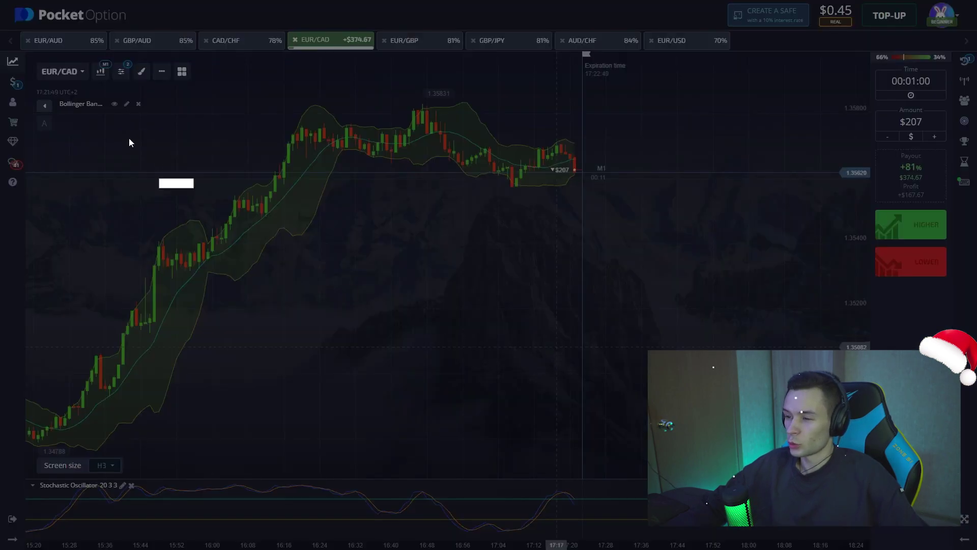
drag(30, 52, 854, 544)
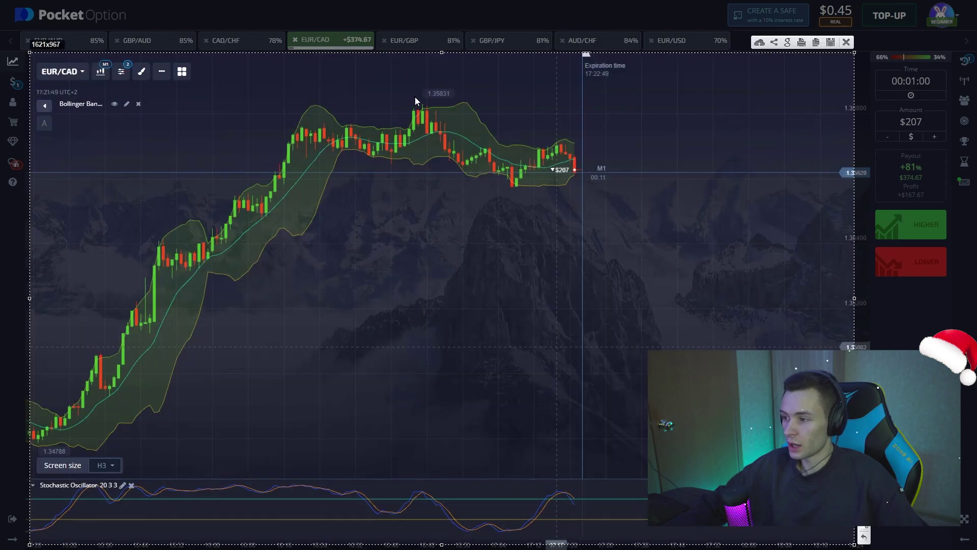
drag(408, 84, 460, 105)
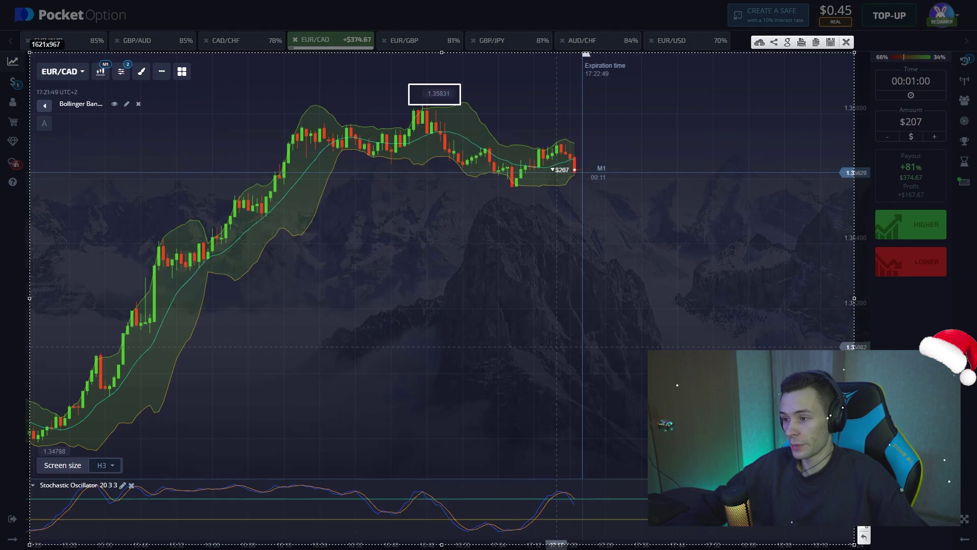
drag(605, 221, 258, 187)
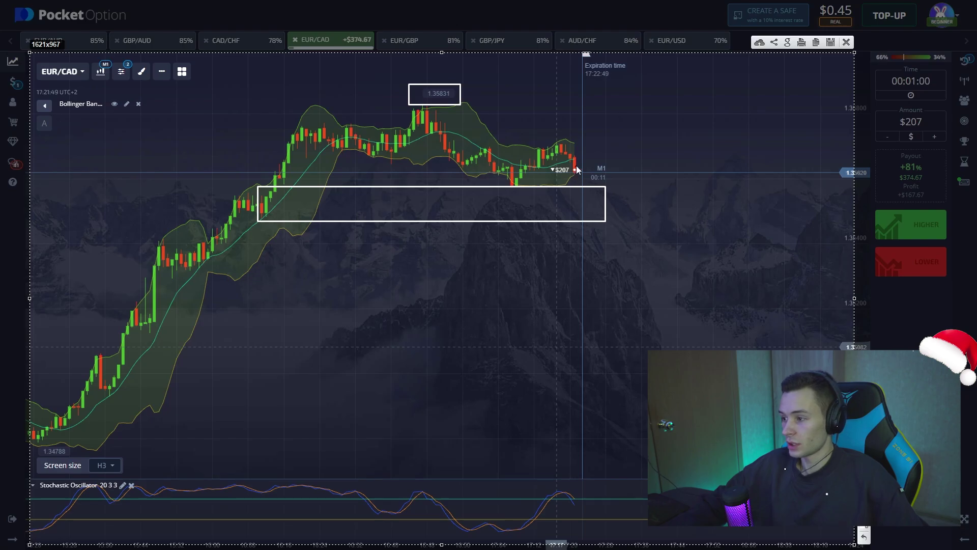
drag(583, 165, 583, 179)
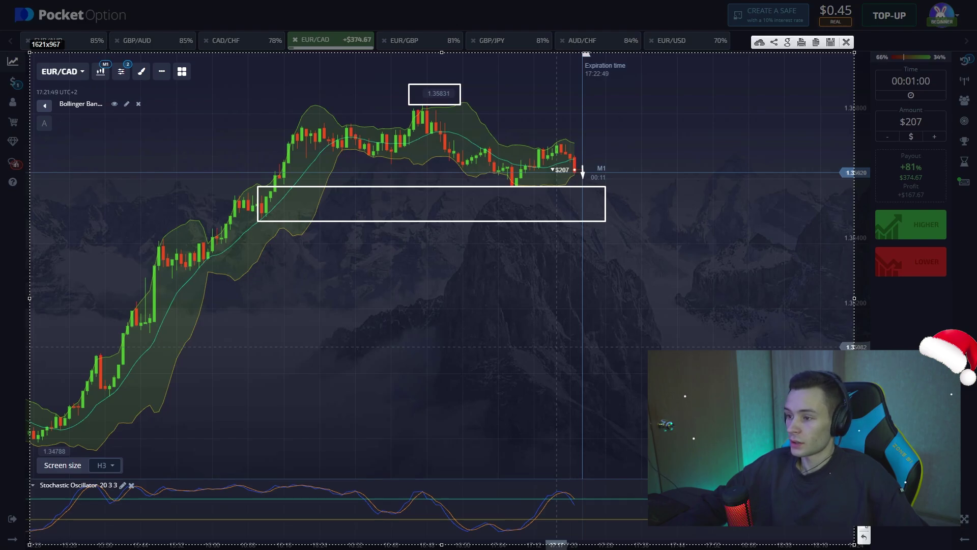
Circle the recent price peak and the latest Stochastic crossing, adding a downward arrow beside the Stochastic lines
drag(543, 150, 564, 146)
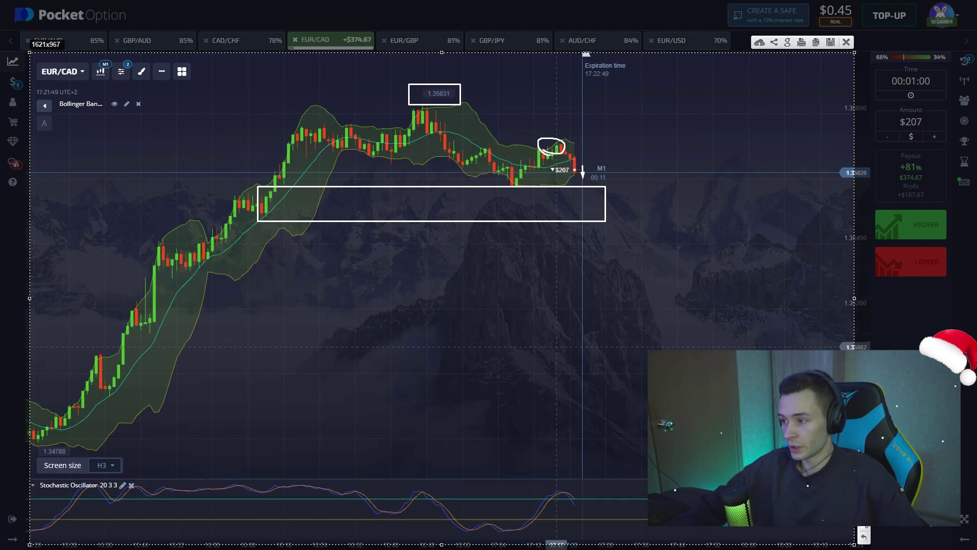
mouse_move(566, 500)
mouse_down()
mouse_move(585, 495)
mouse_move(564, 505)
mouse_up()
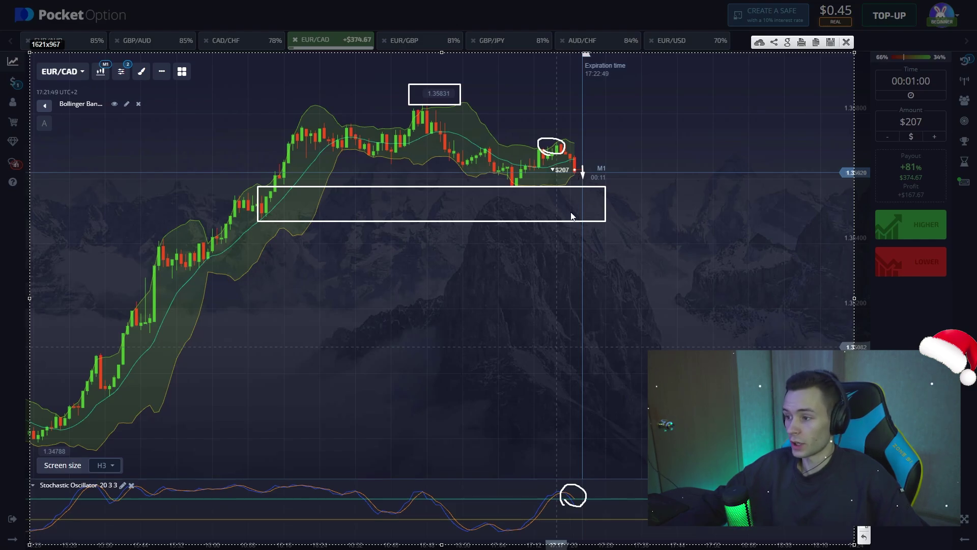
drag(591, 496, 593, 516)
Discard the annotated screenshot and follow the open EUR/CAD Lower trade on the chart and in the trades list until it closes
click(847, 43)
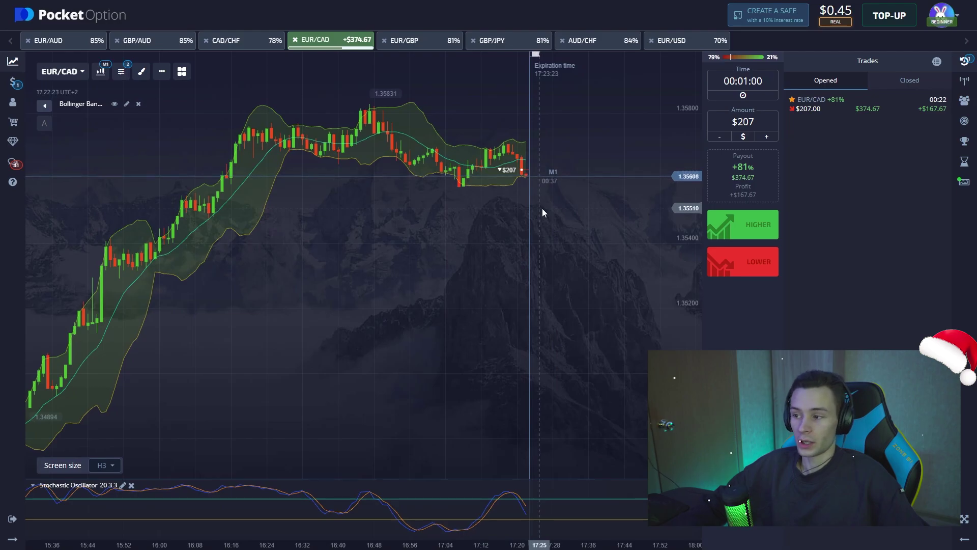
scroll(524, 200, up, 2)
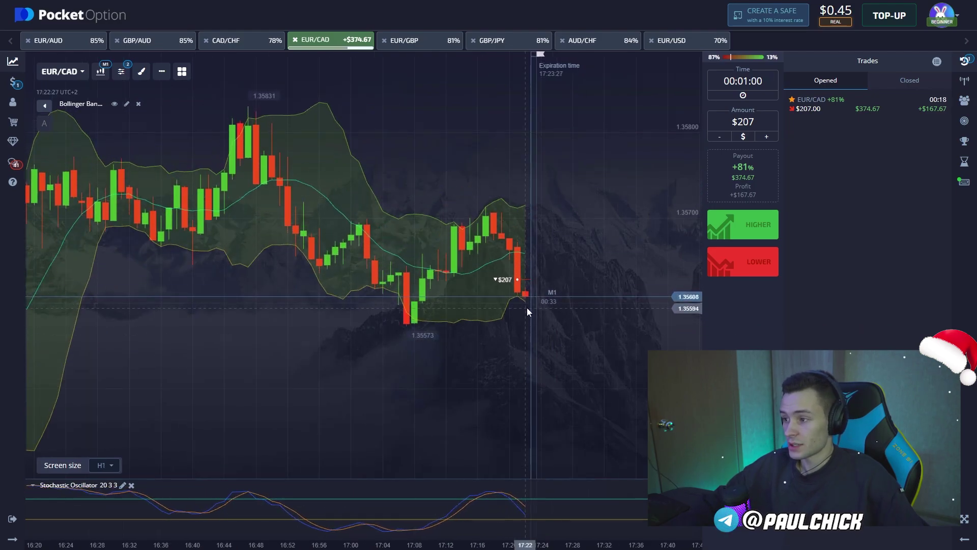
scroll(548, 311, down, 1)
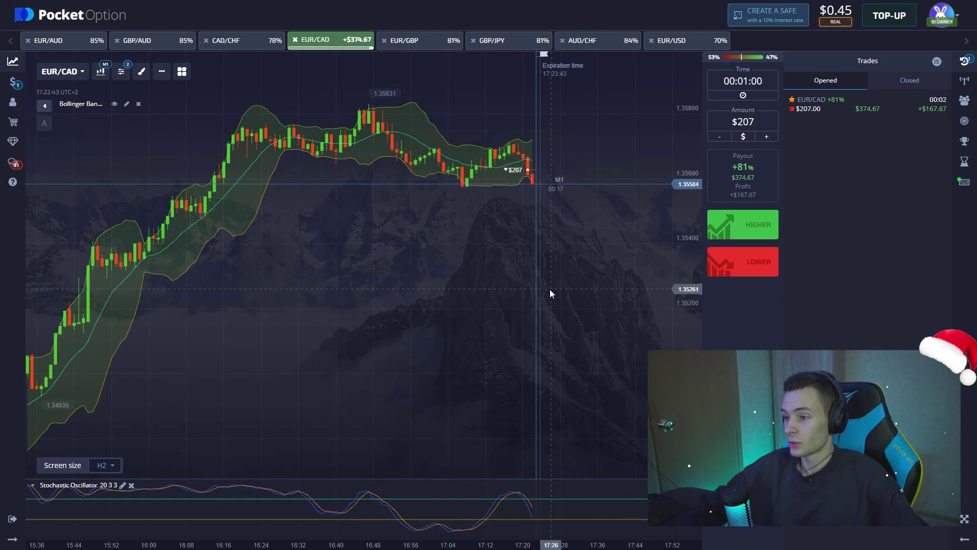
click(965, 62)
Set the trade amount to $375 and place a one-minute Higher trade on EUR/CAD after checking the AUD/CHF chart
click(908, 121)
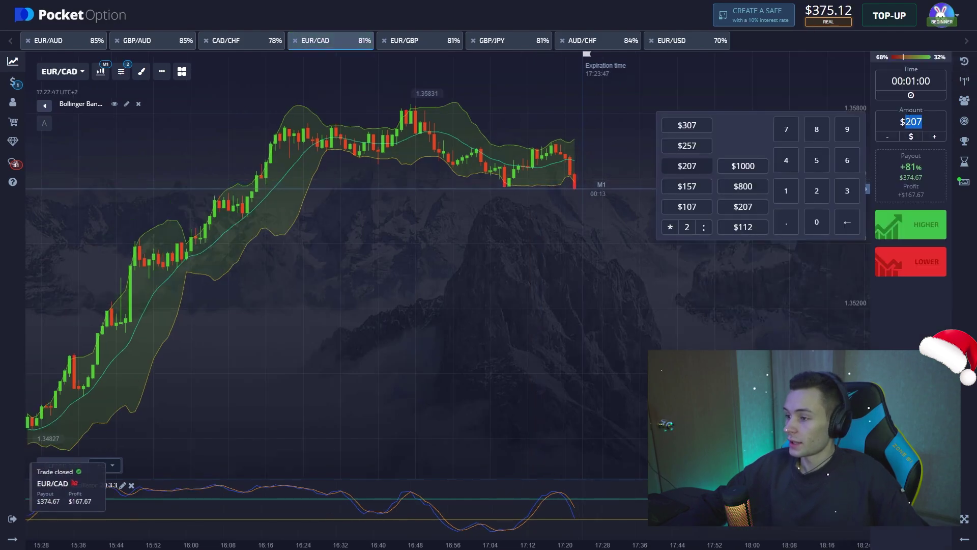
text(375)
click(643, 151)
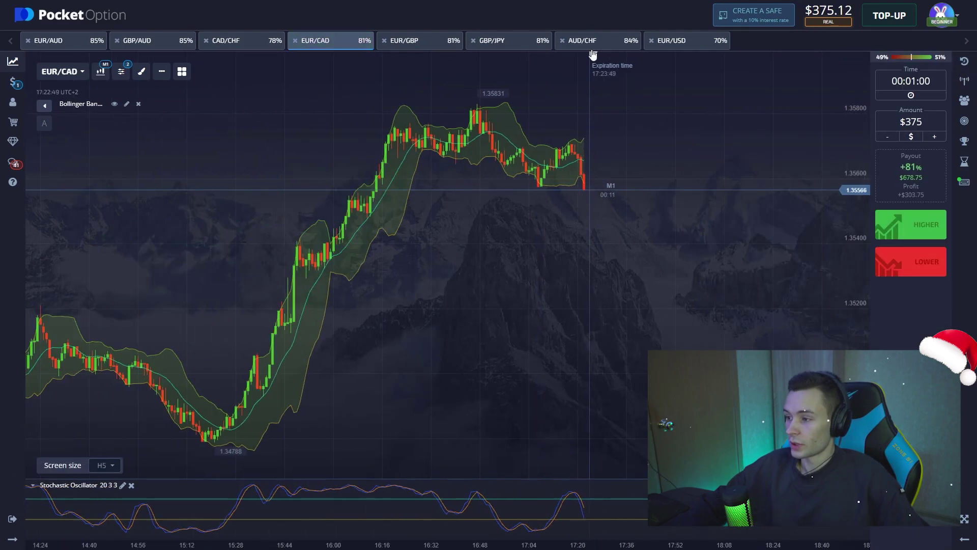
click(585, 40)
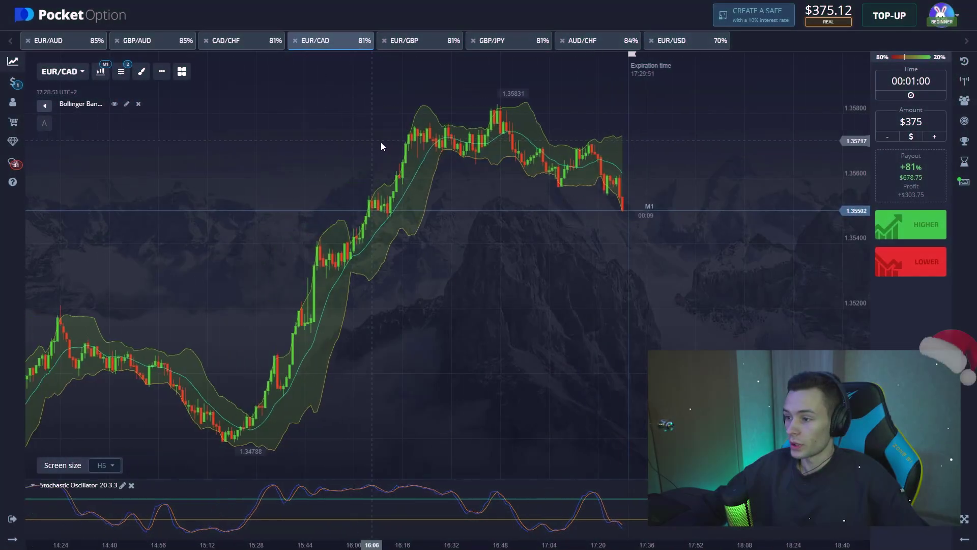
drag(381, 143, 395, 142)
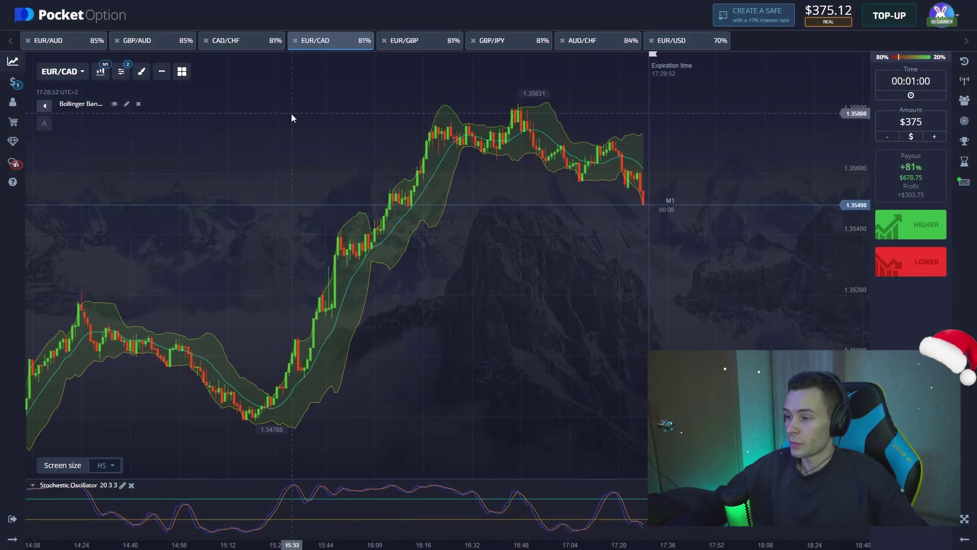
drag(481, 141, 439, 140)
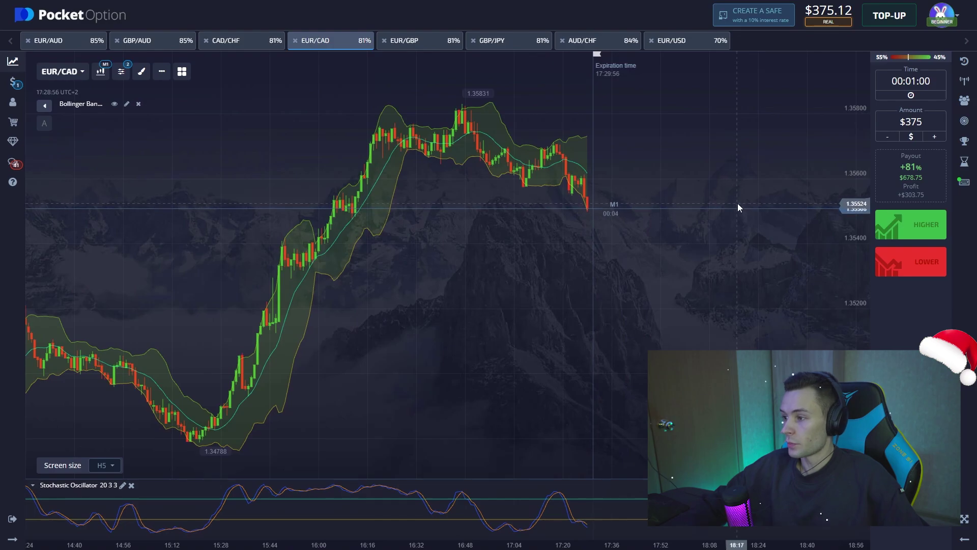
click(897, 230)
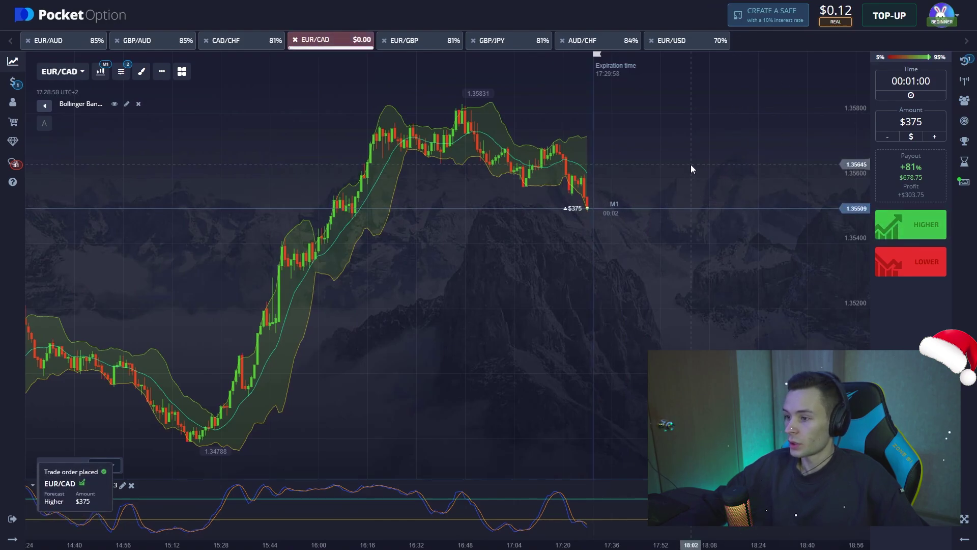
Capture the whole EUR/CAD chart area in a screenshot and circle the latest crossing of the Stochastic lines
drag(480, 208, 507, 206)
key(Print)
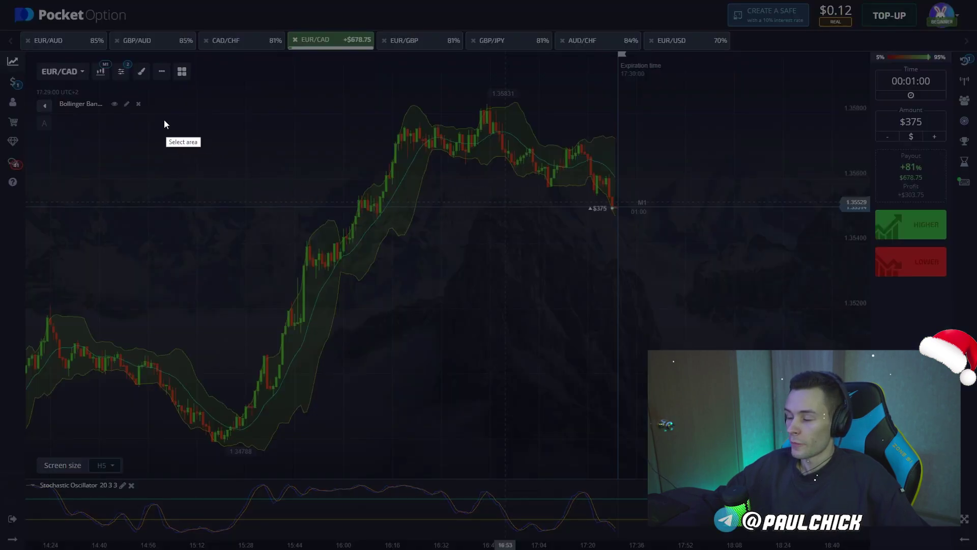
drag(20, 46, 867, 545)
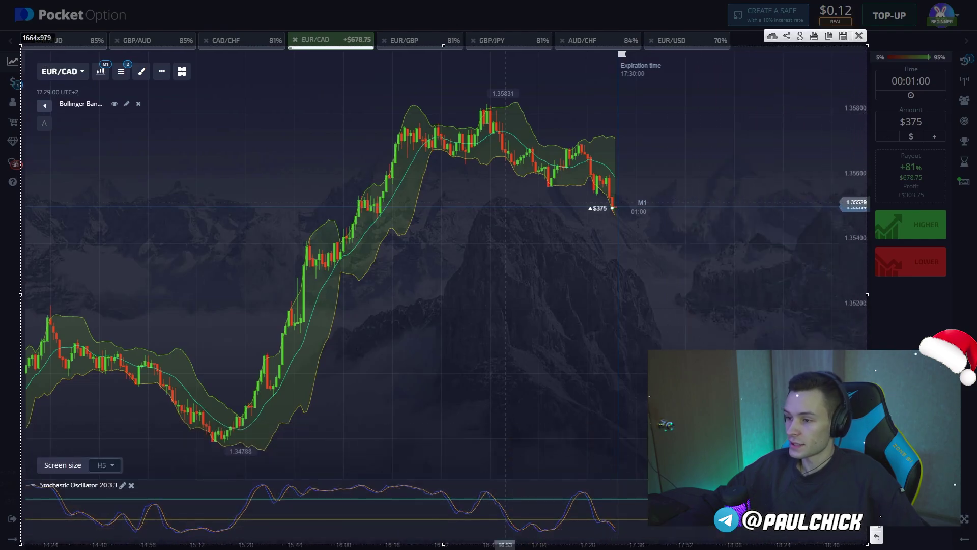
mouse_move(608, 533)
mouse_down()
mouse_move(625, 528)
mouse_move(609, 535)
mouse_up()
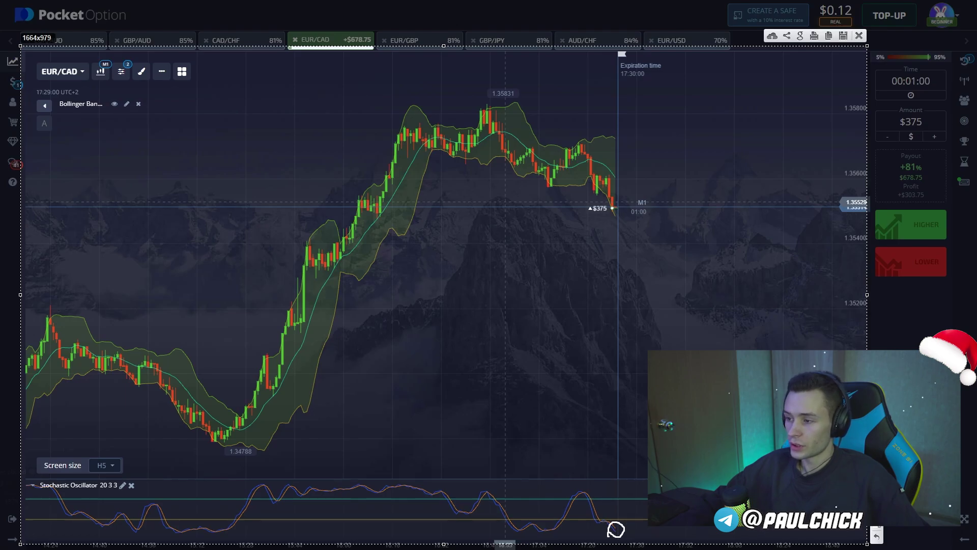
Circle the previous Stochastic low and draw upward arrows from it and from the latest crossing
mouse_move(497, 532)
mouse_down()
mouse_move(529, 539)
mouse_move(551, 529)
mouse_up()
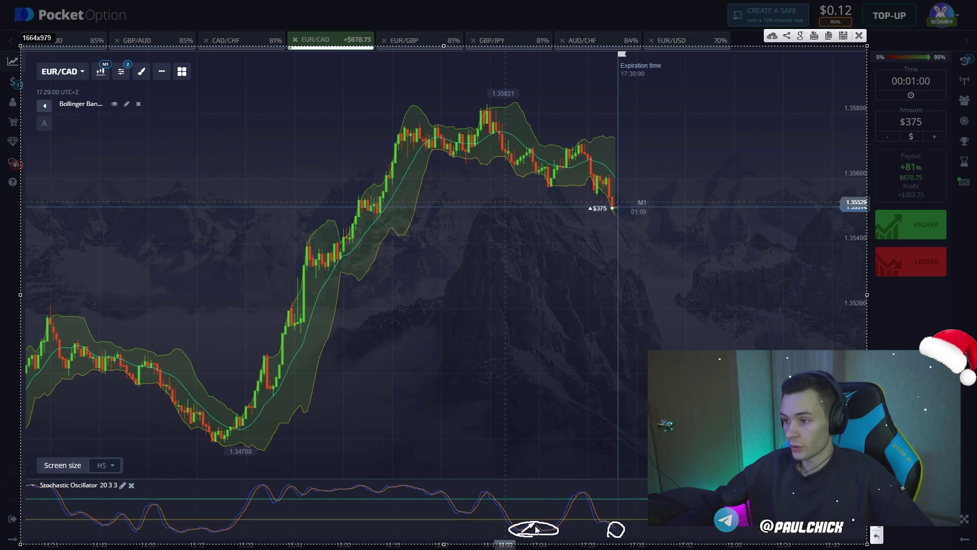
mouse_move(544, 538)
mouse_down()
mouse_move(590, 497)
mouse_move(575, 498)
mouse_up()
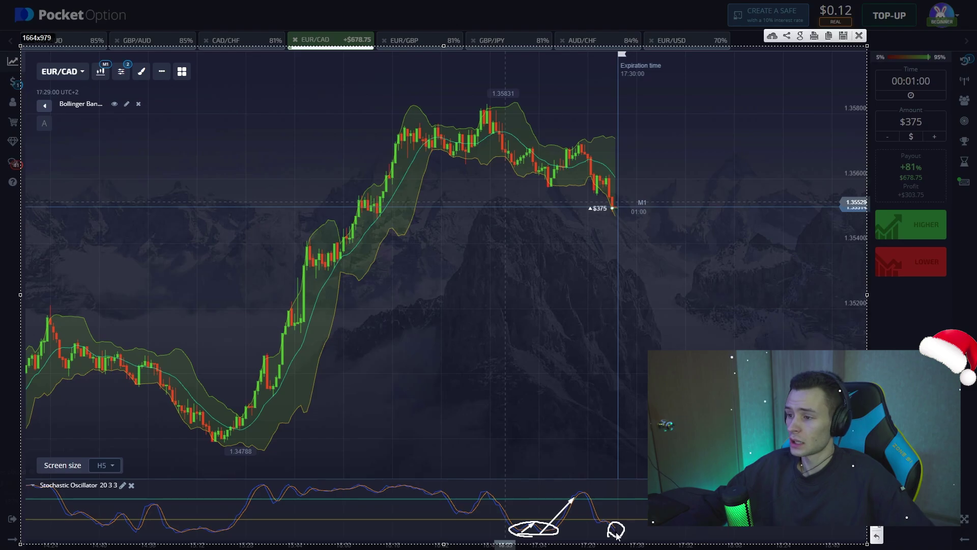
drag(617, 531, 652, 505)
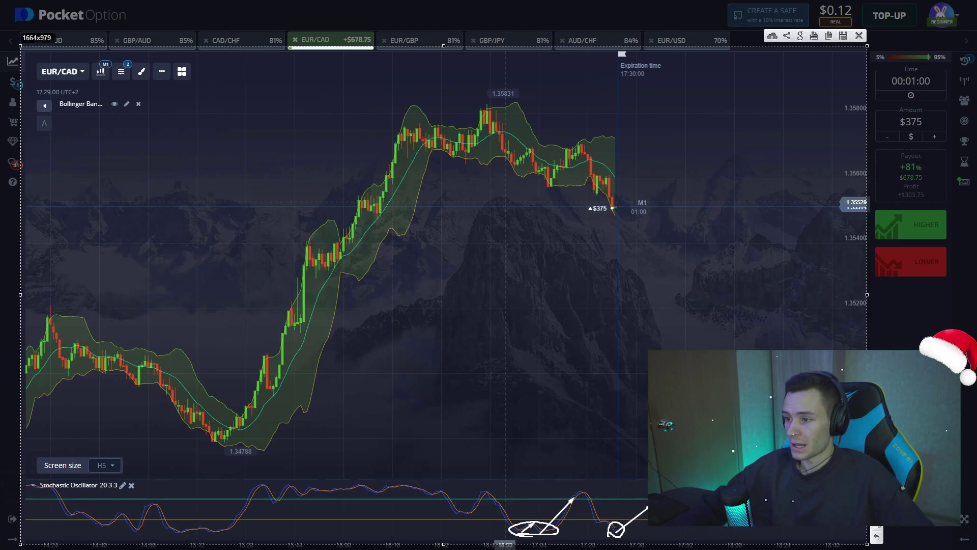
Box the support zone just below the current price, circle both price touches of it, and mark the drop from the recent peak
mouse_move(626, 225)
mouse_down()
mouse_move(347, 210)
mouse_move(386, 220)
mouse_move(373, 219)
mouse_up()
mouse_move(614, 203)
mouse_down()
mouse_move(604, 218)
mouse_move(617, 219)
mouse_up()
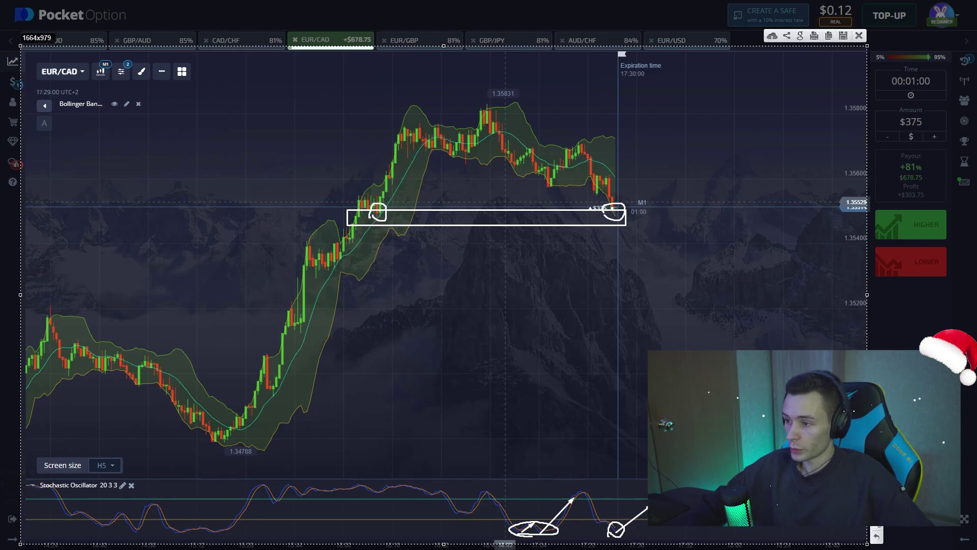
drag(383, 209, 394, 193)
drag(626, 214, 645, 198)
click(877, 538)
click(878, 539)
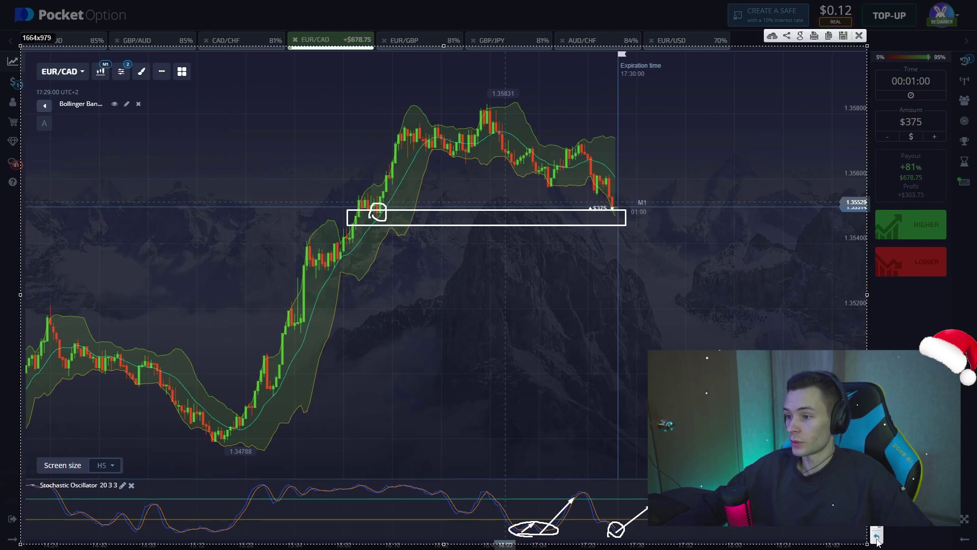
mouse_move(602, 209)
mouse_down()
mouse_move(614, 204)
mouse_move(606, 213)
mouse_up()
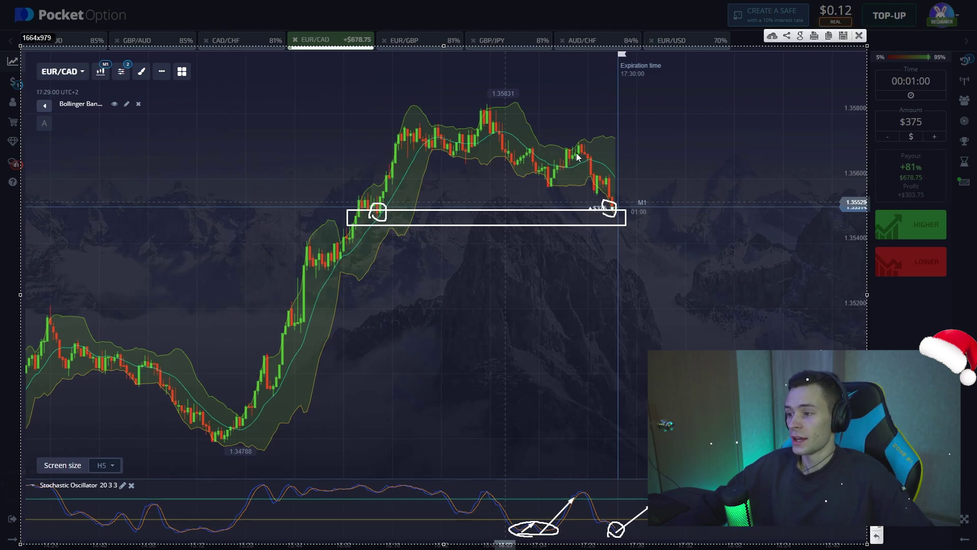
mouse_move(577, 146)
mouse_down()
mouse_move(621, 210)
mouse_move(630, 166)
mouse_up()
Discard the annotated screenshot and follow the open $375 EUR/CAD trade on the enlarged chart and in the trades list
click(860, 36)
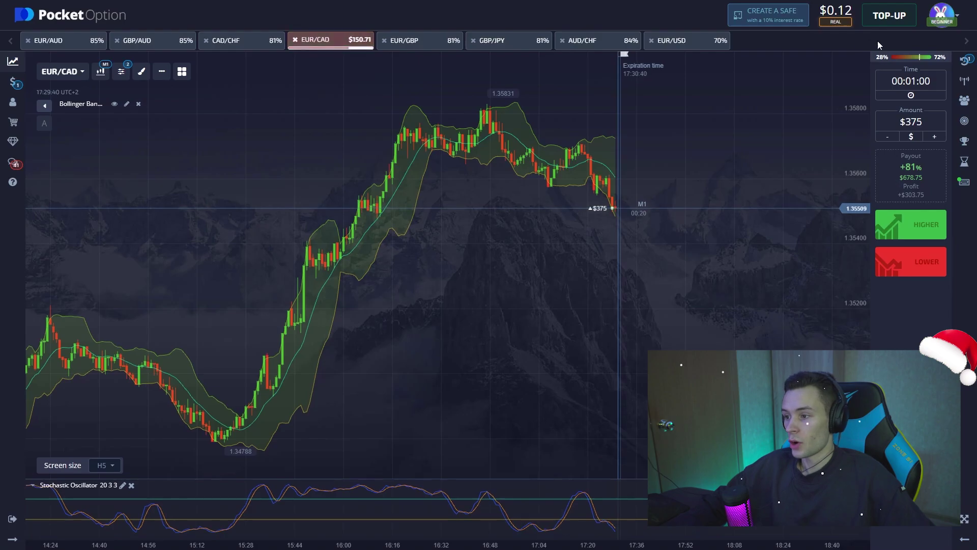
scroll(578, 203, up, 5)
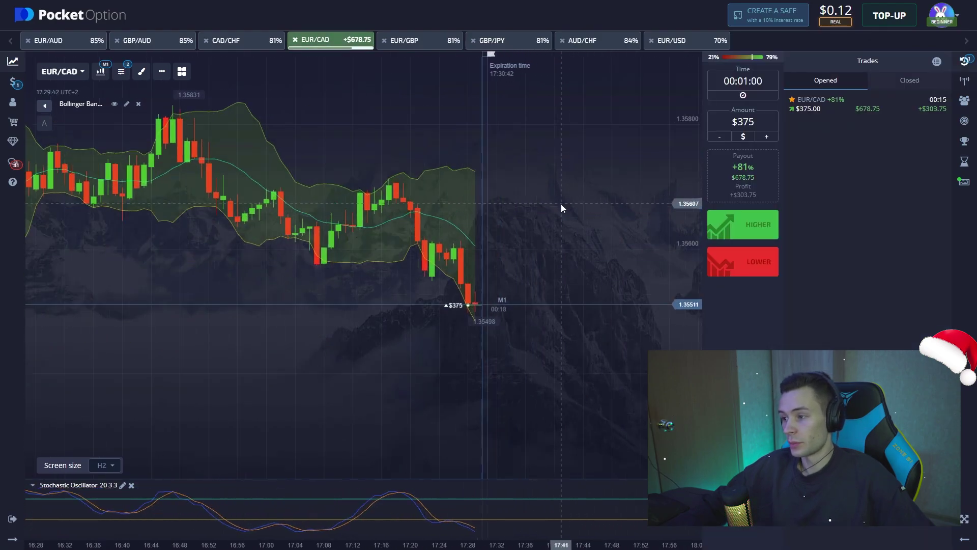